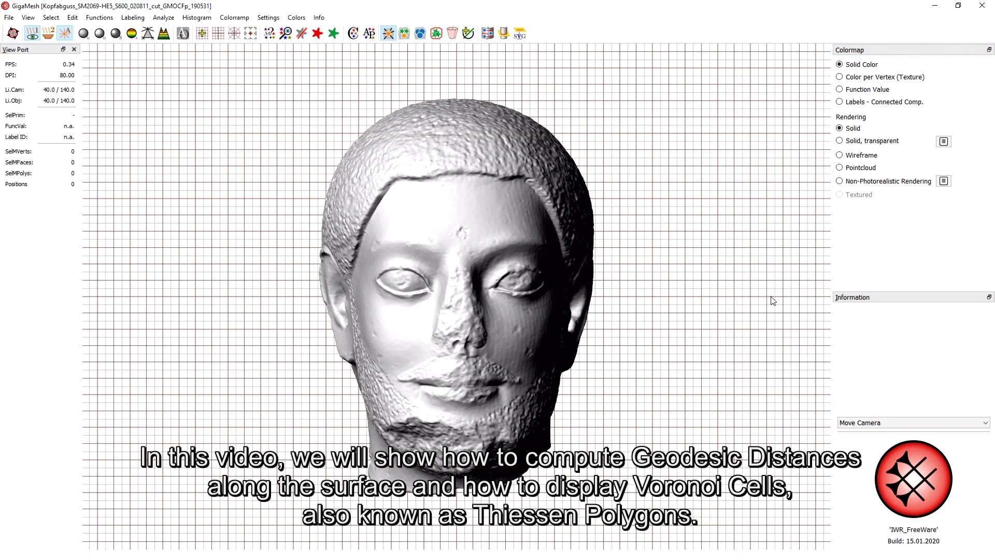
# - Pick three vertices on the head, two on the forehead and one between the eyes
pyautogui.moveTo(772, 300); pyautogui.dragTo(408, 298)
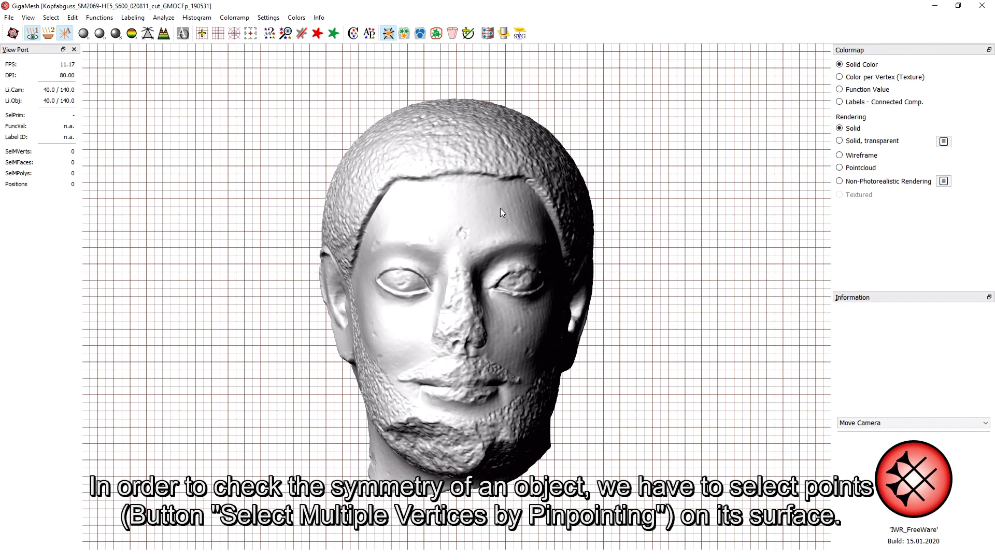
pyautogui.click(404, 36)
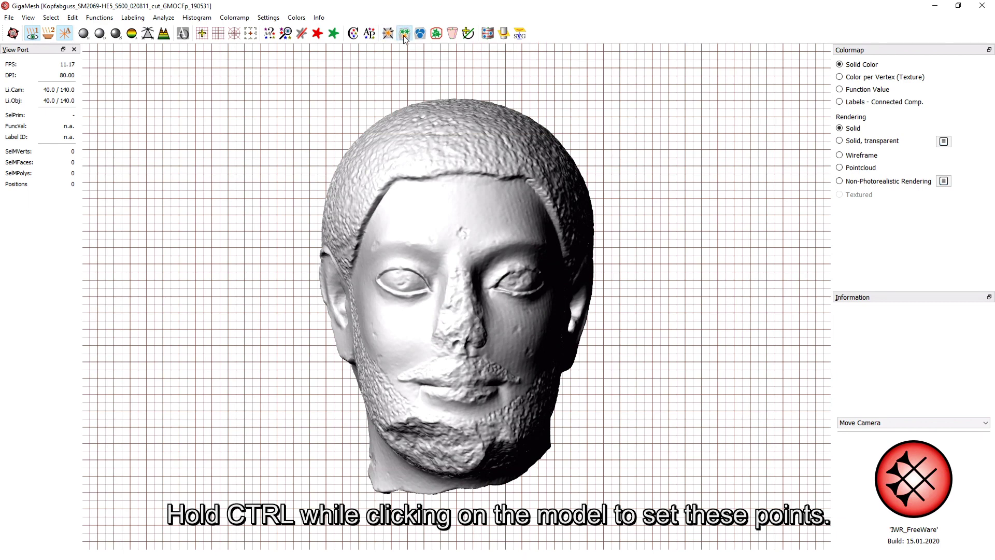
pyautogui.keyDown('ctrl'); pyautogui.click(439, 220); pyautogui.keyUp('ctrl')
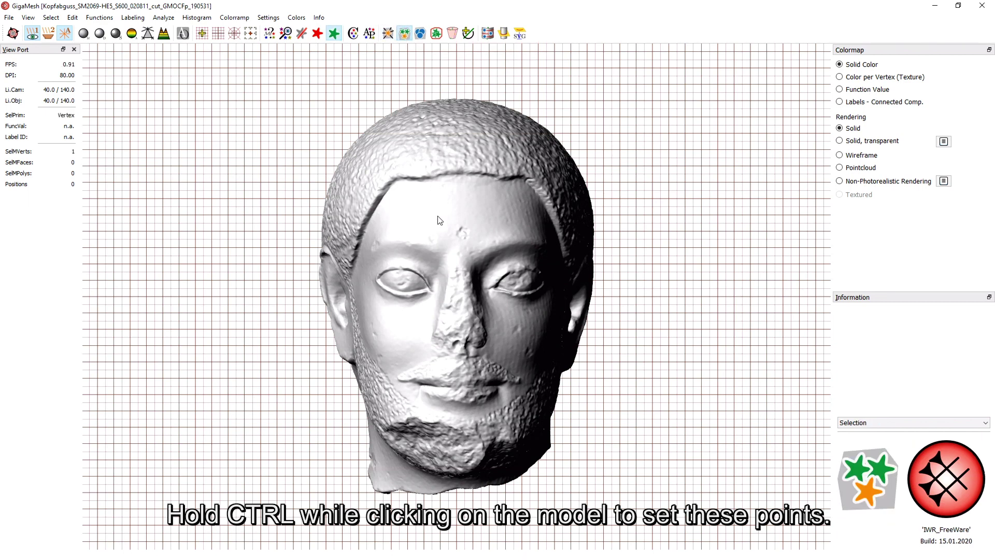
pyautogui.keyDown('ctrl'); pyautogui.click(493, 218); pyautogui.keyUp('ctrl')
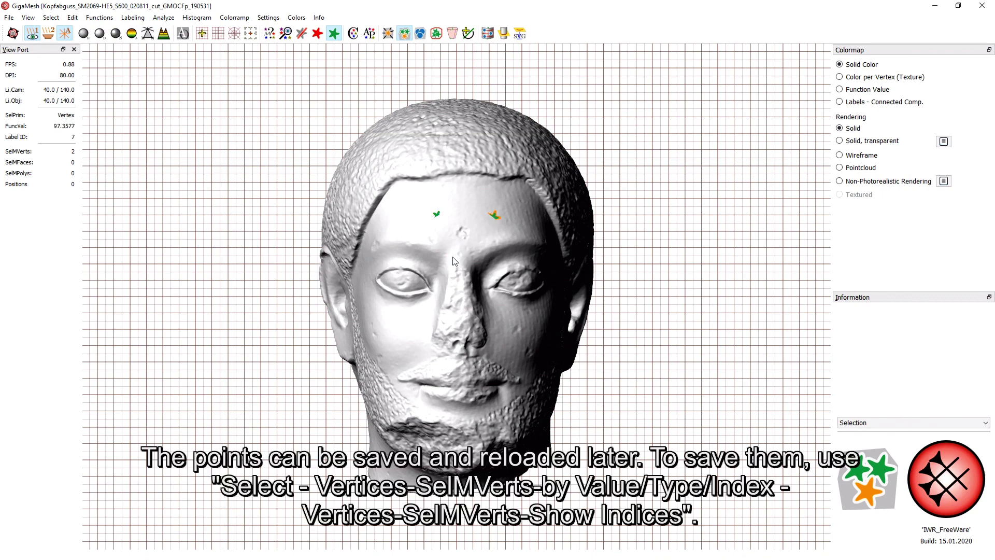
pyautogui.keyDown('ctrl'); pyautogui.click(453, 248); pyautogui.keyUp('ctrl')
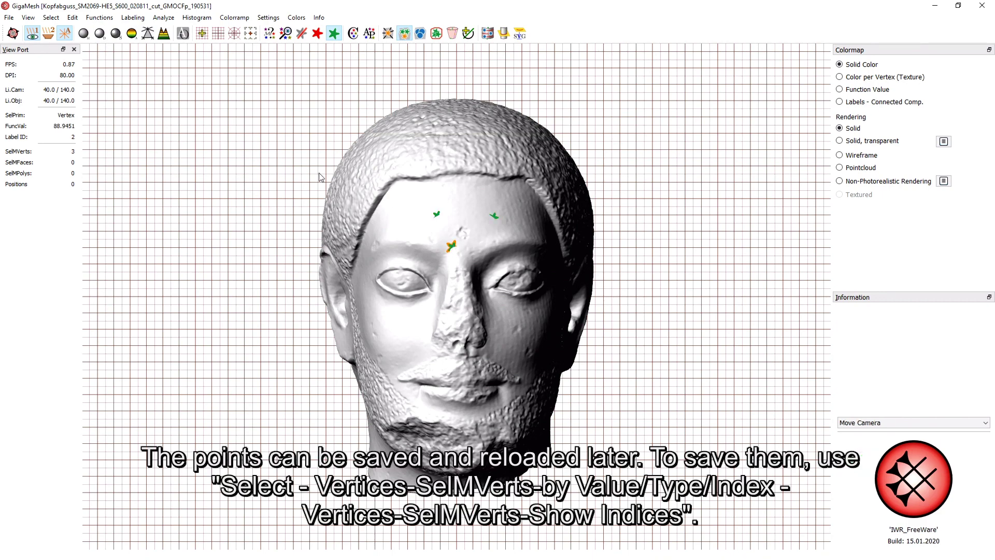
pyautogui.click(51, 18)
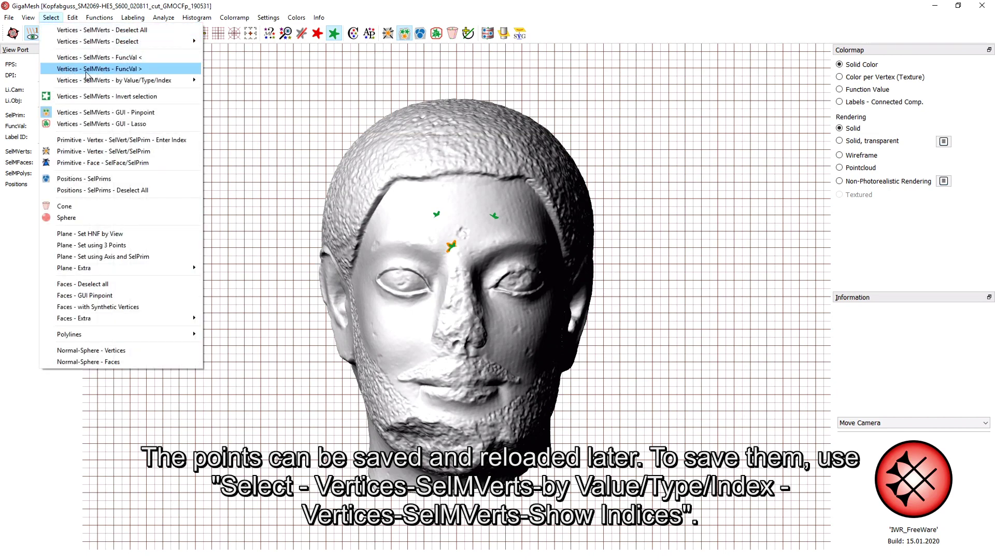
# - Show the three picked vertices' indices, copying them to the clipboard
pyautogui.moveTo(171, 81)
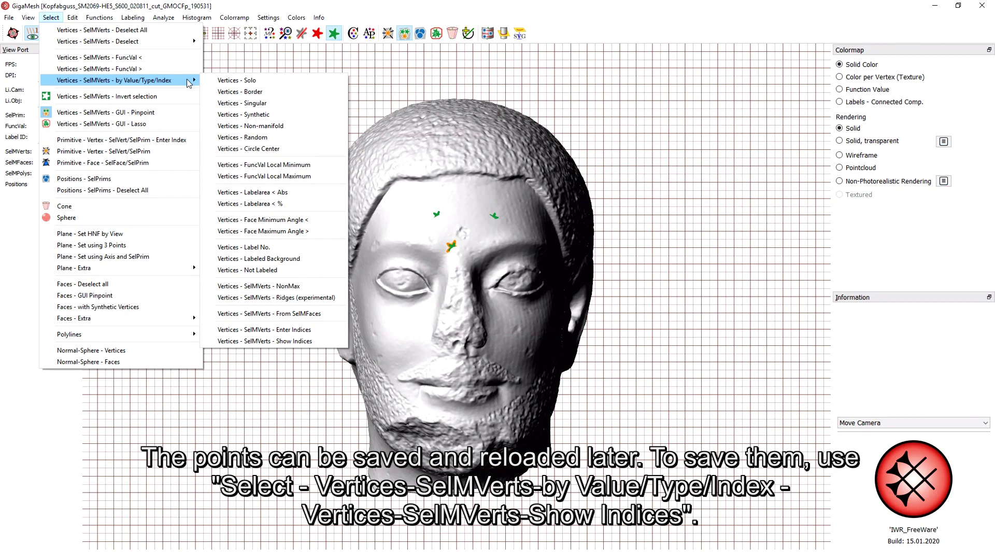
pyautogui.click(322, 341)
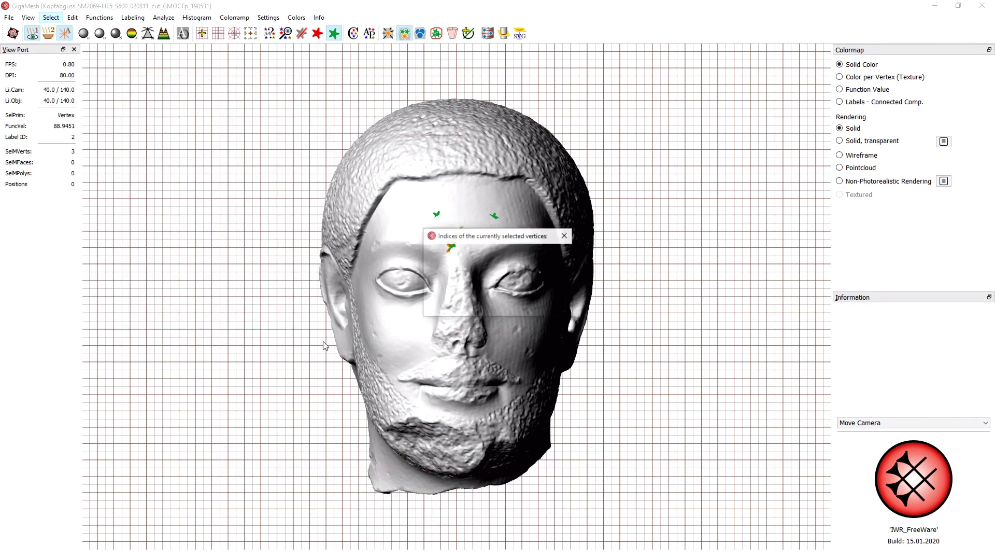
pyautogui.moveTo(473, 236); pyautogui.dragTo(572, 239)
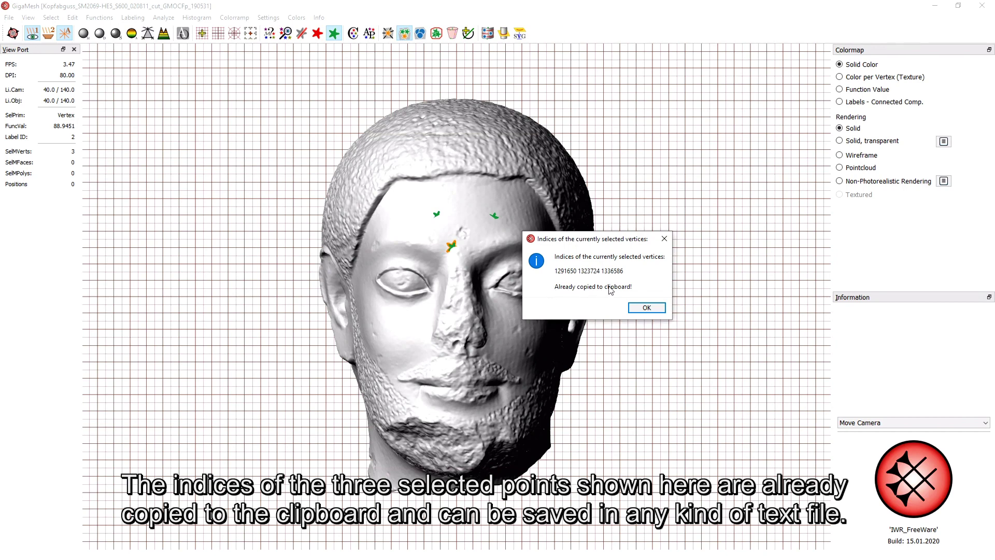
pyautogui.click(637, 309)
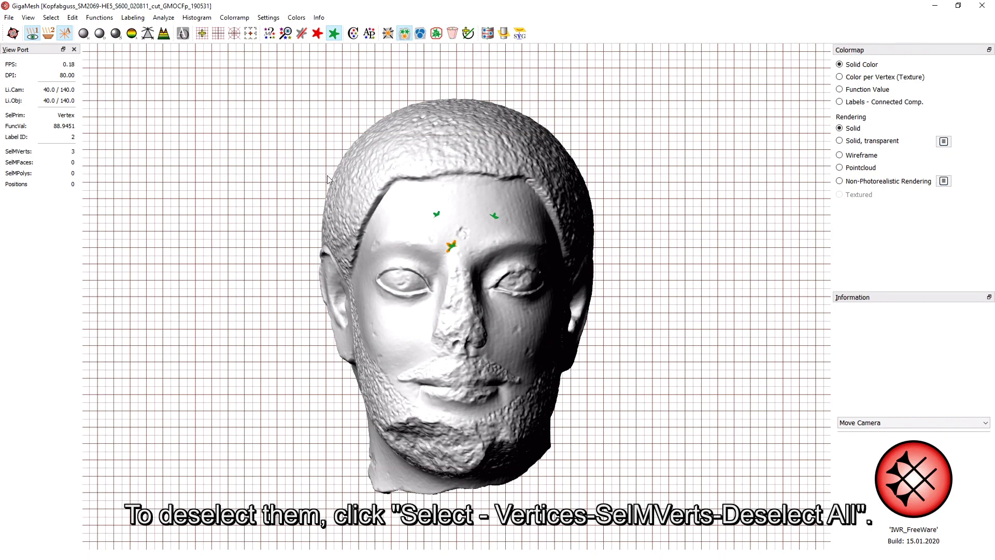
# - Deselect all picked vertices and switch to the selected_vertices.txt notes
pyautogui.click(52, 19)
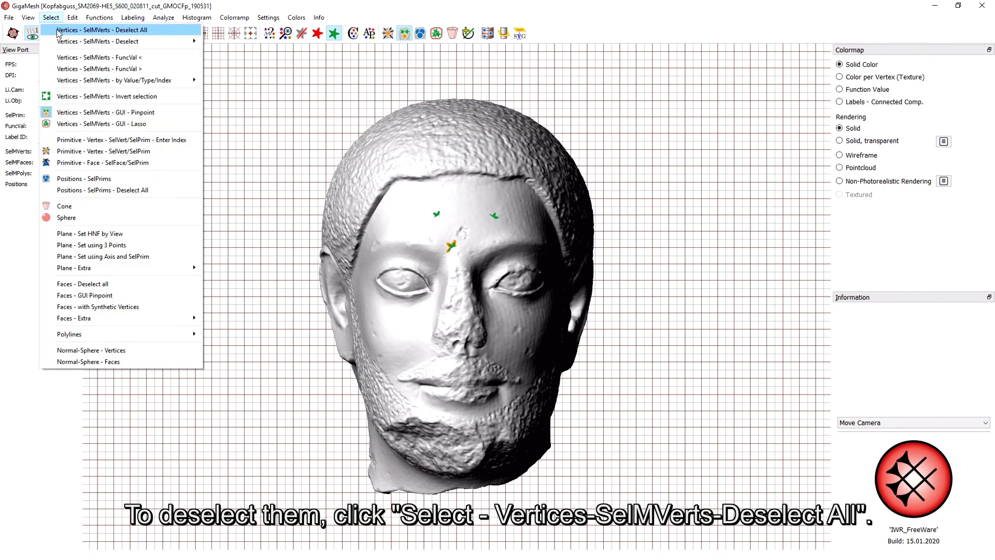
pyautogui.click(59, 31)
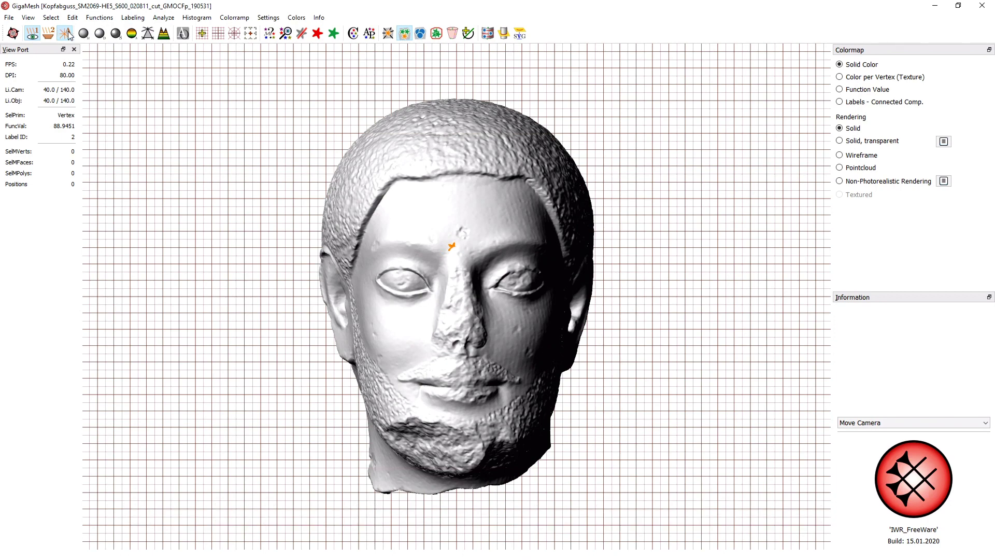
pyautogui.hotkey('alt', 'Tab')
pyautogui.hotkey('alt', 'Tab')
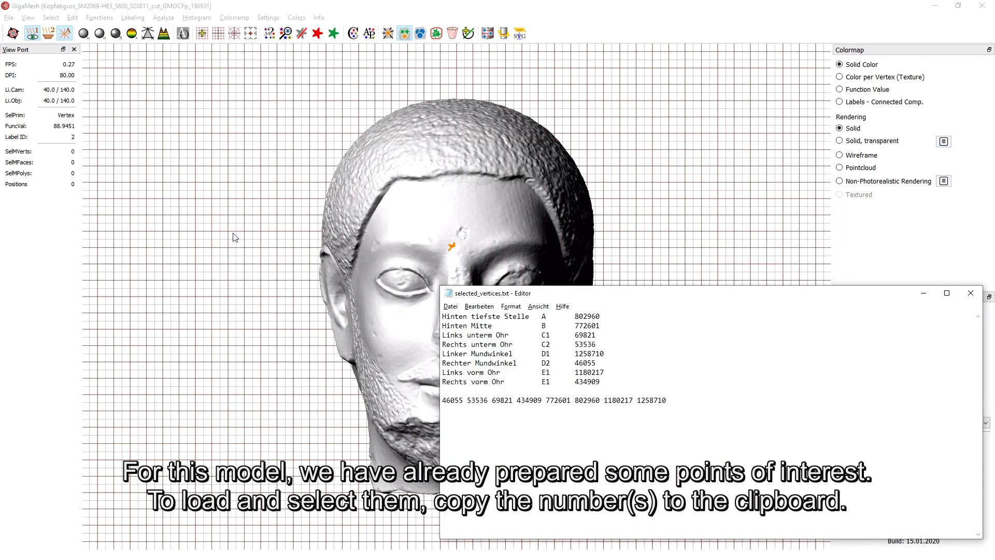
# - Copy vertex index 802960 from line A of selected_vertices.txt, then return to GigaMesh
pyautogui.moveTo(542, 293); pyautogui.dragTo(700, 251)
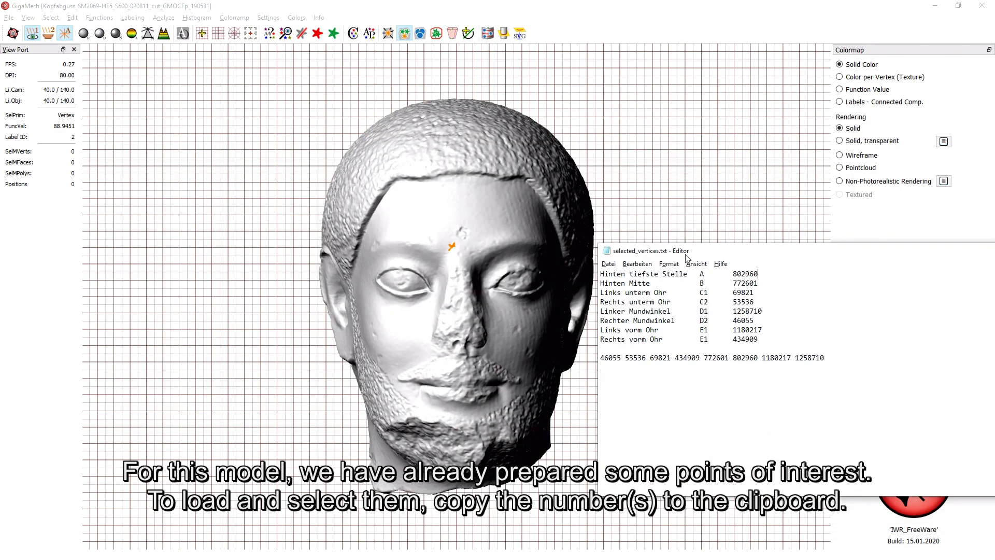
pyautogui.moveTo(763, 273); pyautogui.dragTo(733, 274)
pyautogui.rightClick(737, 273)
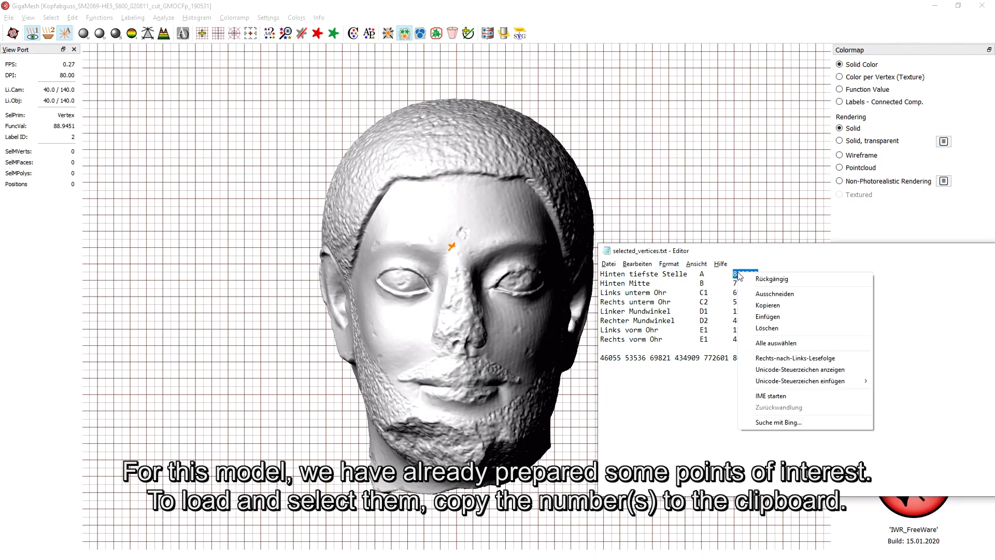
pyautogui.click(779, 308)
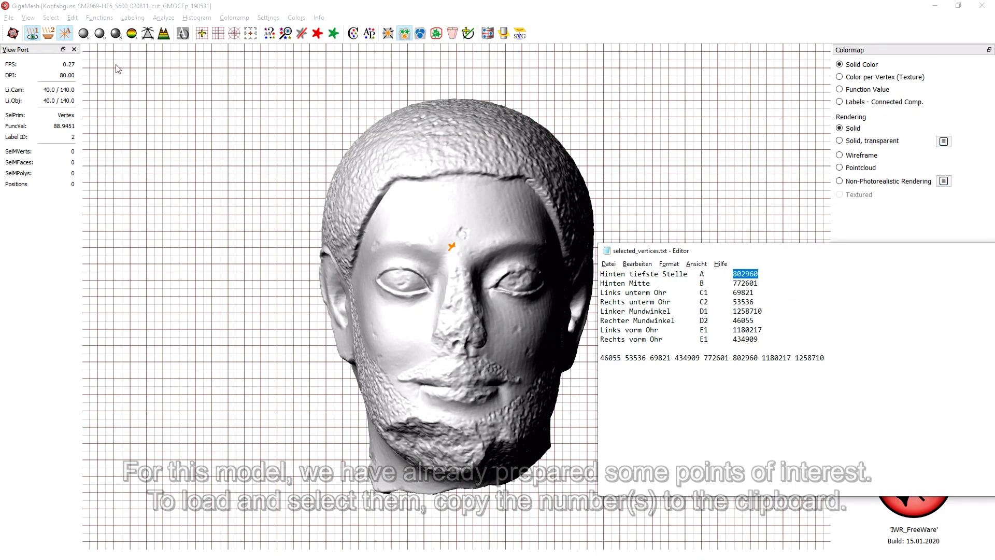
pyautogui.click(88, 54)
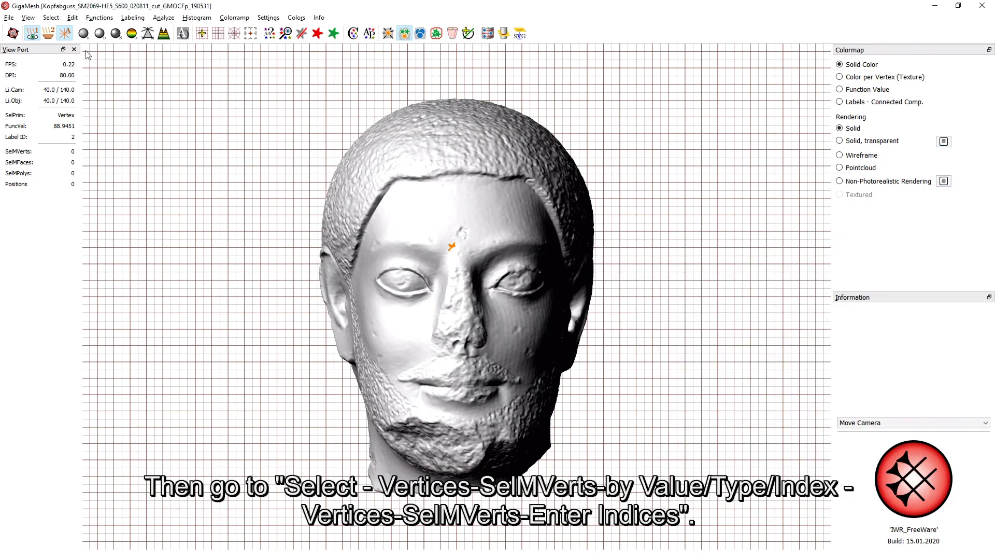
# - Select vertex 802960 by entering its index and view it at the back of the head
pyautogui.click(53, 20)
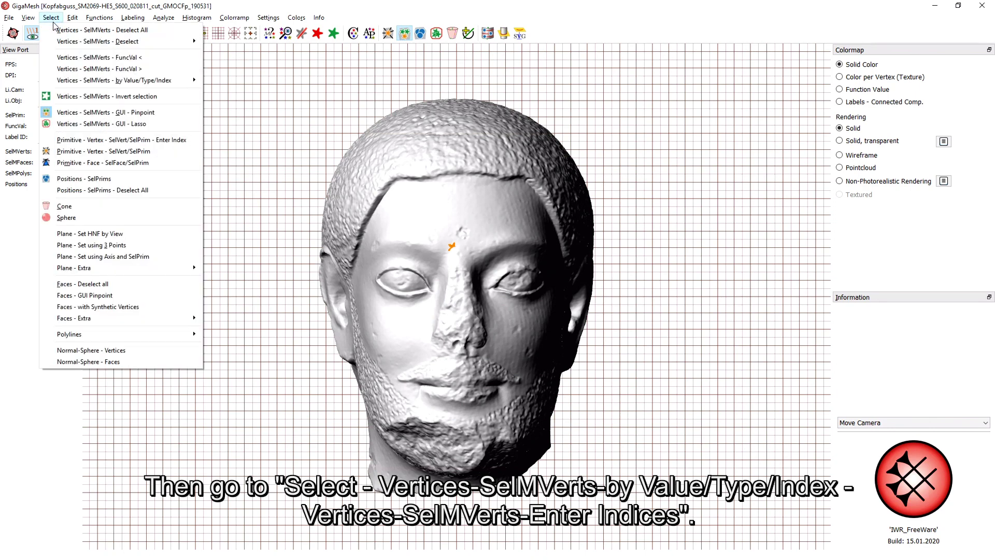
pyautogui.moveTo(195, 82)
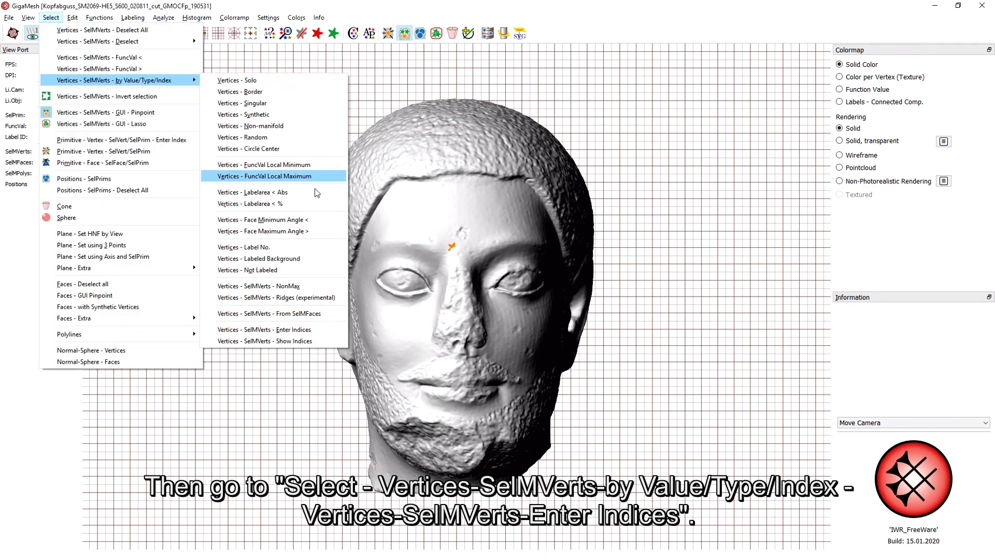
pyautogui.click(327, 331)
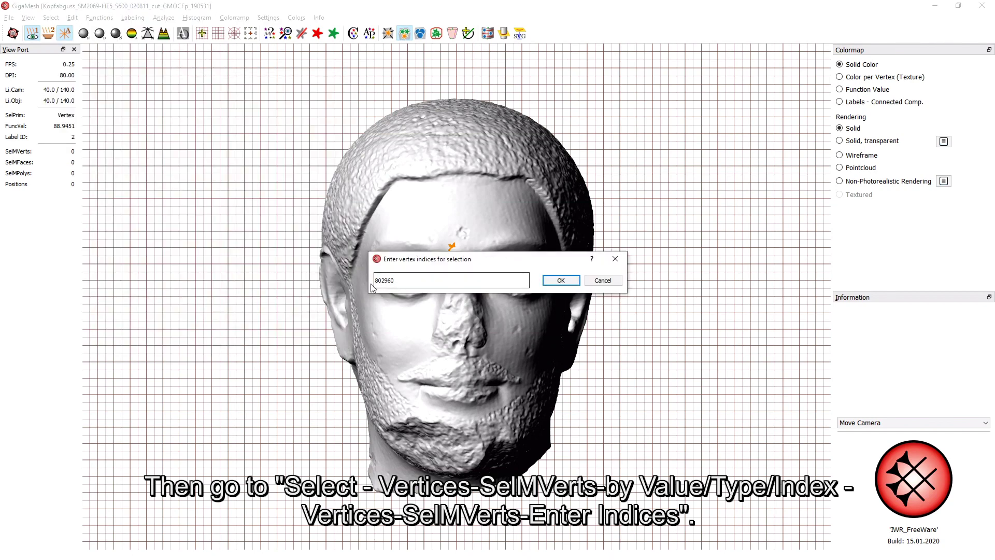
pyautogui.click(561, 282)
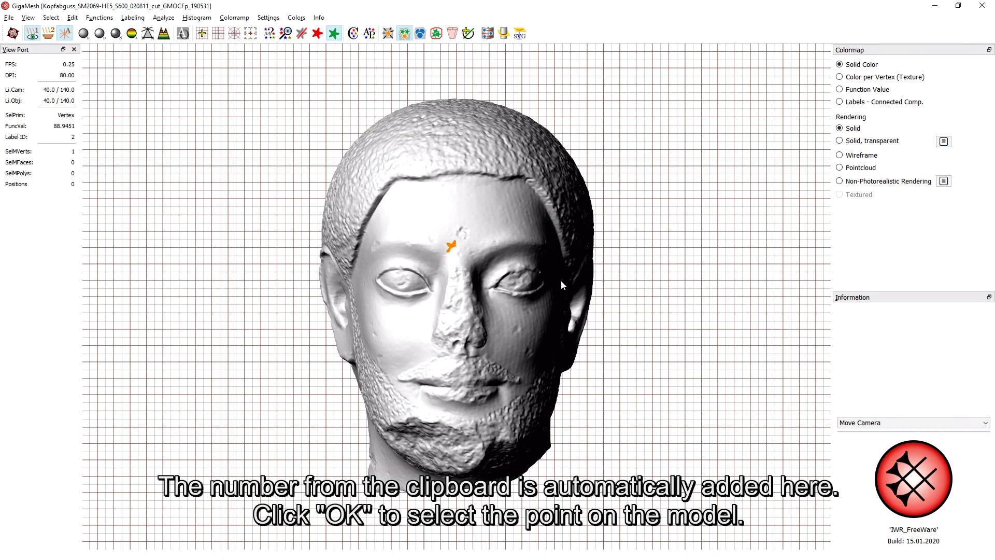
pyautogui.press('Left')
pyautogui.press('Left')
pyautogui.press('Left')
pyautogui.press('Left')
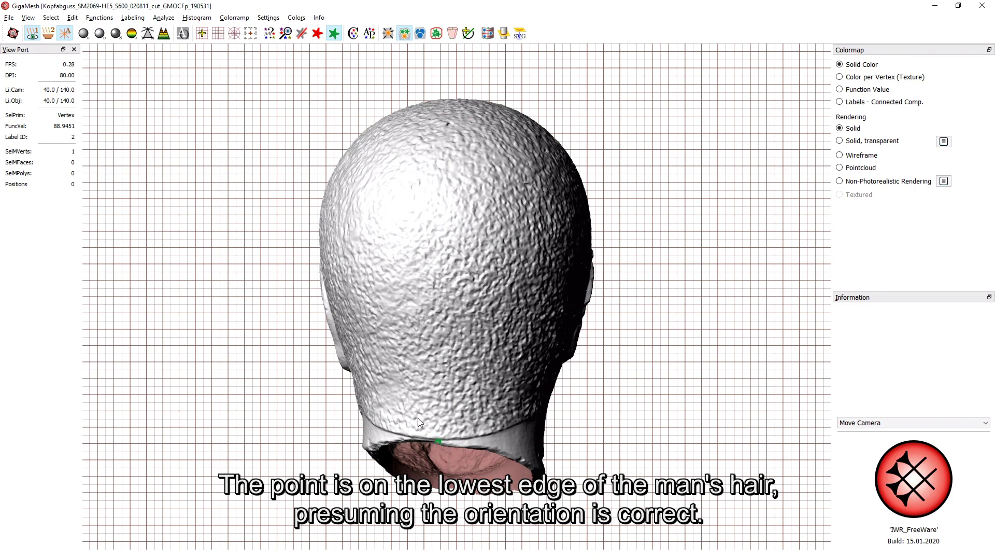
# - Compute geodesic distance from vertex 802960 and store it as per-vertex function values
pyautogui.click(165, 18)
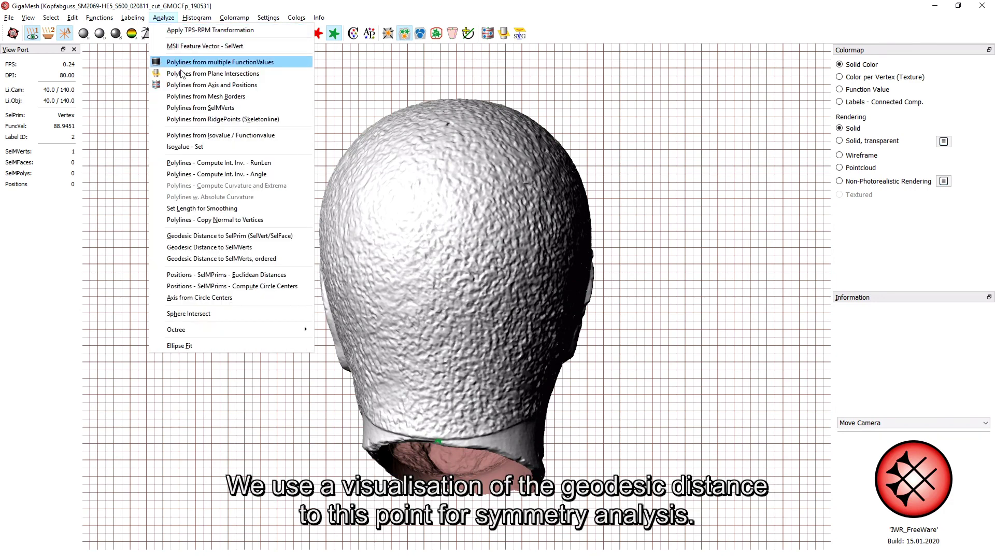
pyautogui.click(258, 247)
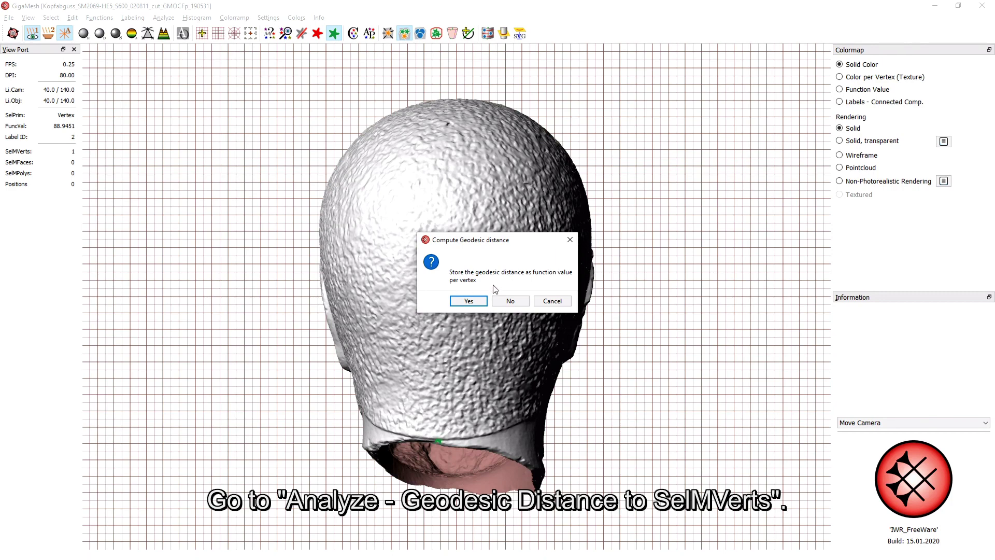
pyautogui.click(482, 300)
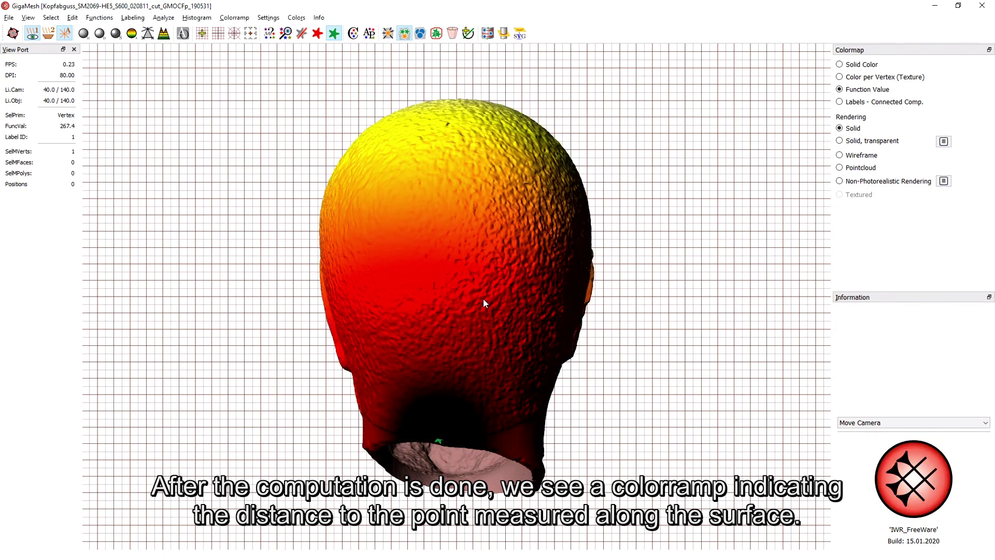
# - Pick points on the side of the head and read a geodesic distance of 217.491
pyautogui.moveTo(471, 267); pyautogui.dragTo(425, 281)
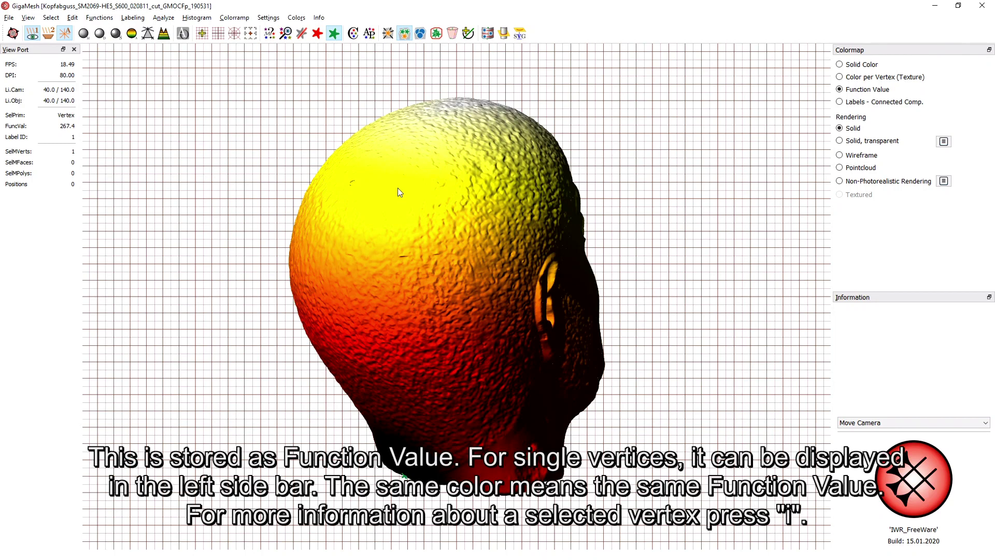
pyautogui.click(388, 33)
pyautogui.click(422, 438)
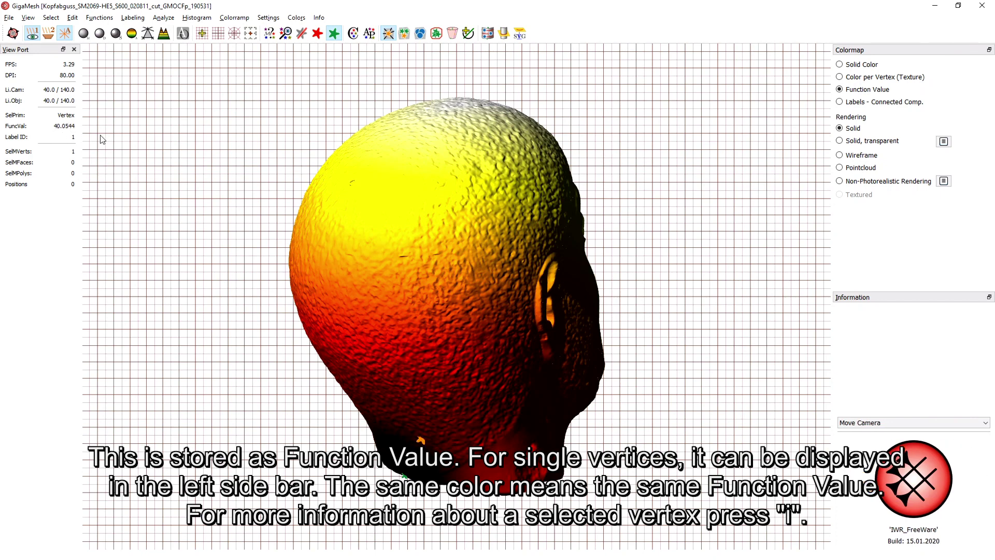
pyautogui.click(475, 196)
# - Recolour the distance map with the Parula ramp repeating in waves
pyautogui.click(241, 20)
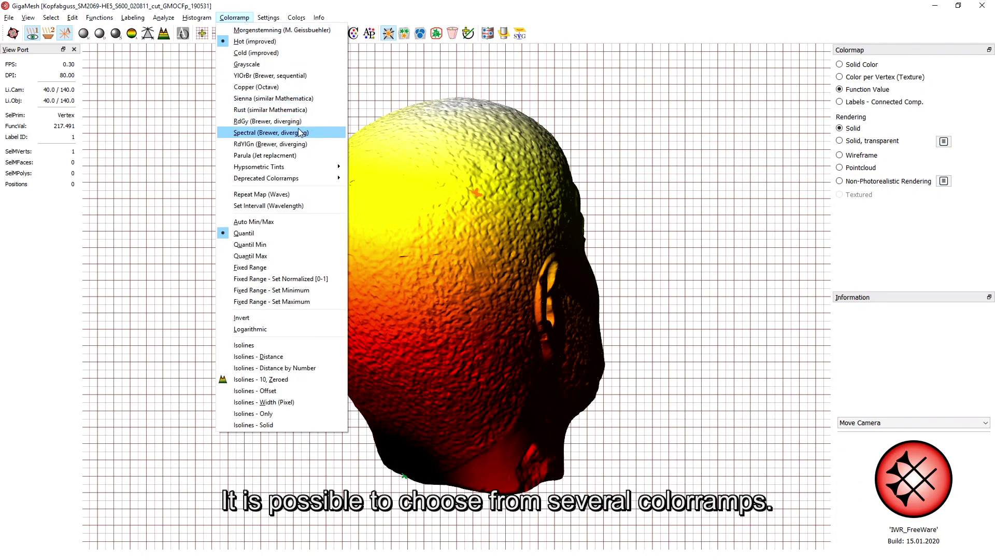
pyautogui.click(307, 155)
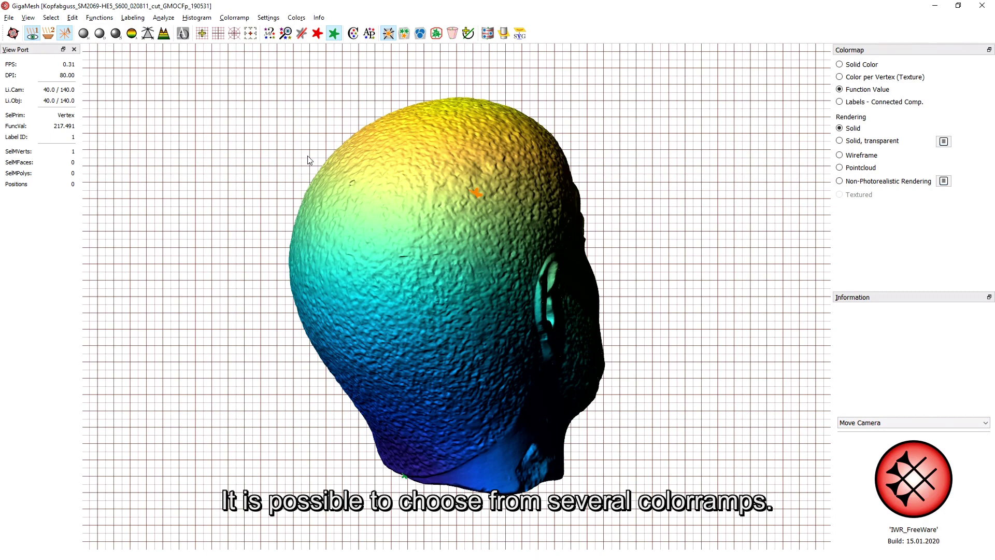
pyautogui.click(246, 18)
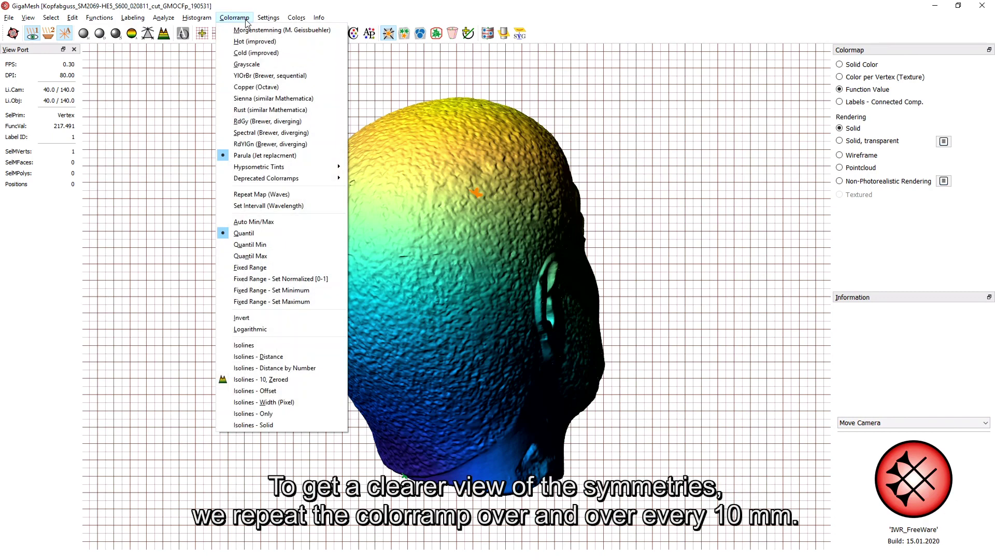
pyautogui.click(313, 195)
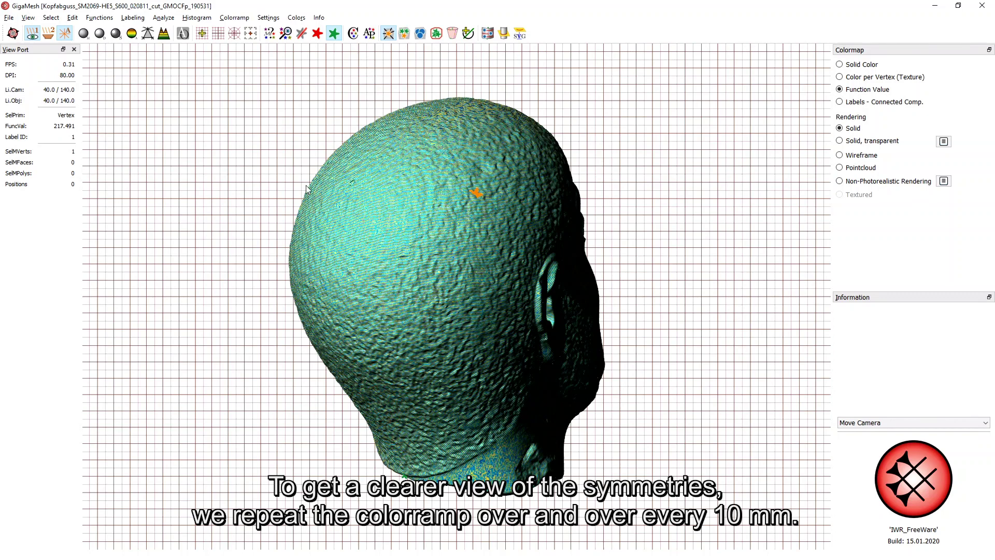
# - Set the wave interval to 10 mm and inspect the bands from front, top and back
pyautogui.click(246, 20)
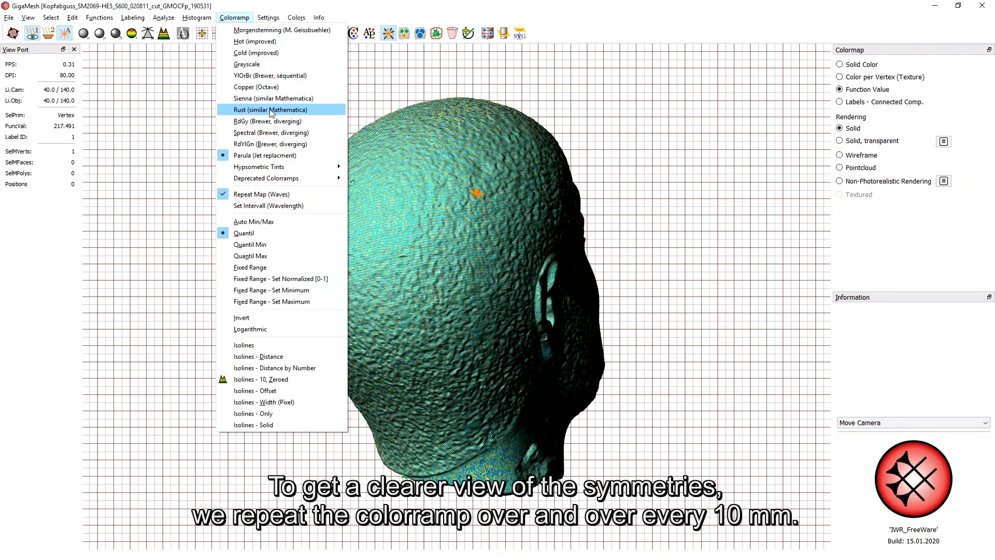
pyautogui.click(309, 206)
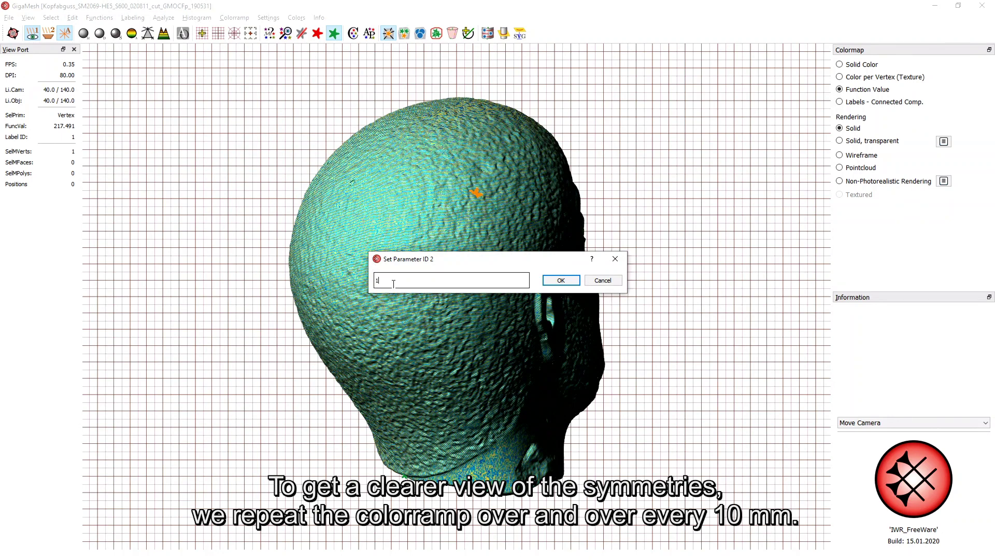
pyautogui.write('0')
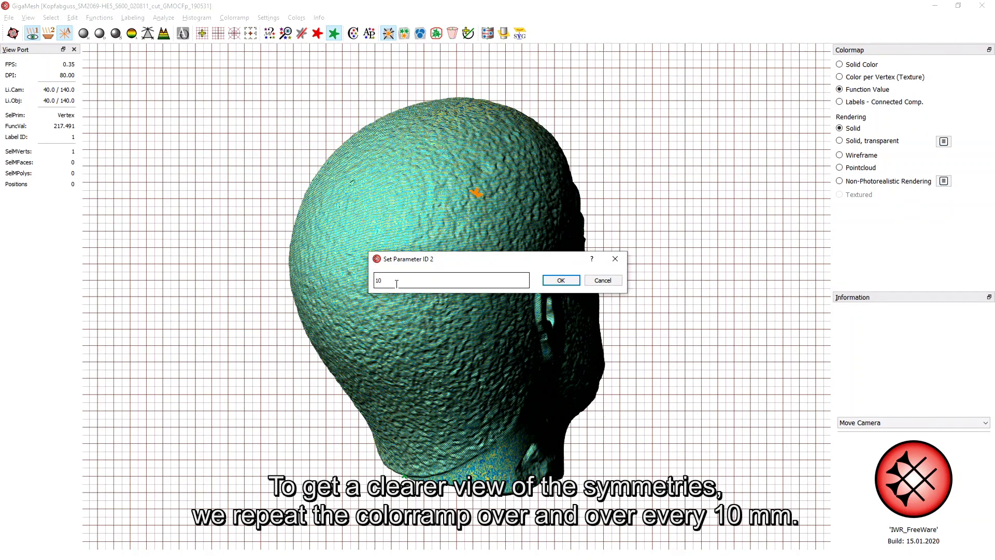
pyautogui.click(553, 282)
pyautogui.moveTo(553, 284); pyautogui.dragTo(408, 307)
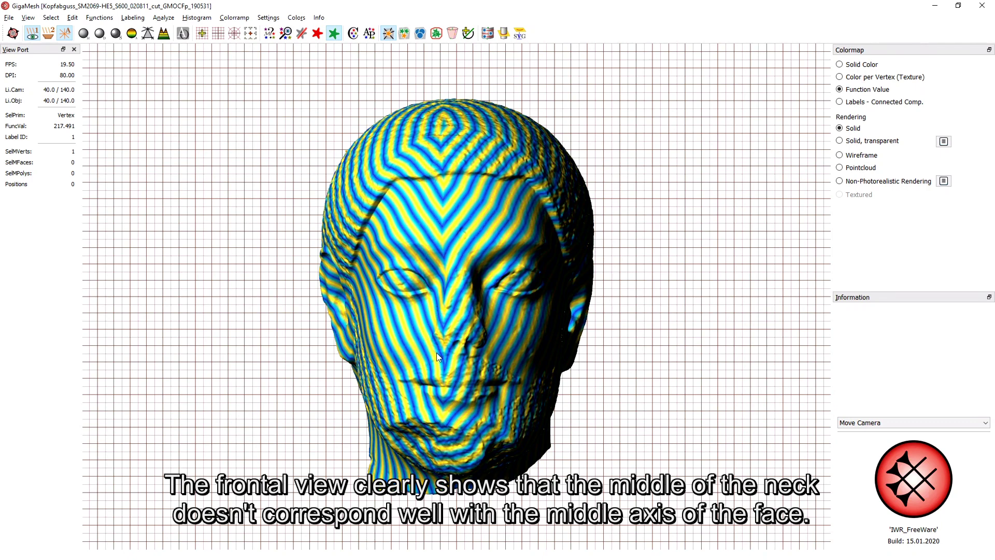
pyautogui.moveTo(620, 316); pyautogui.dragTo(513, 328)
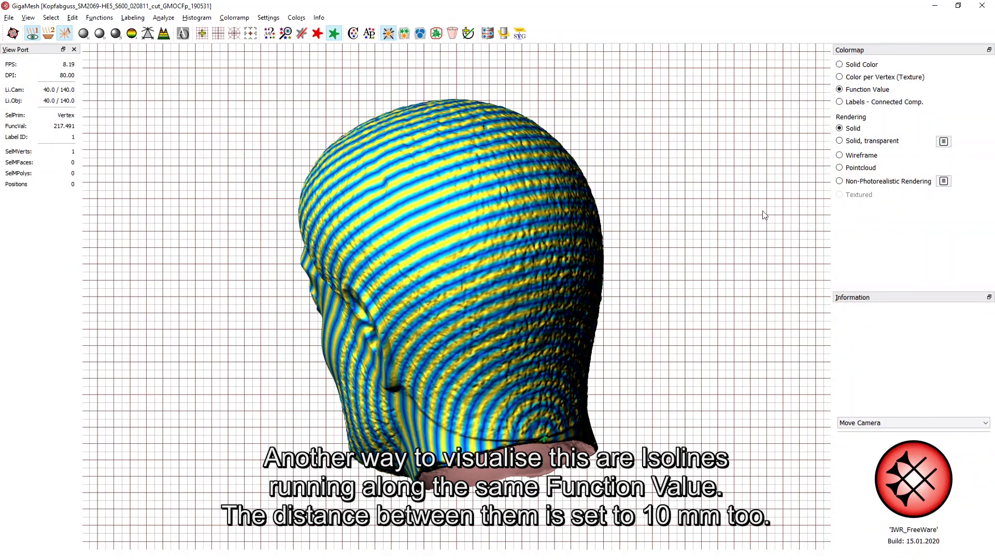
# - Show the head in solid colour, try isolines with wider spacing, then turn them off
pyautogui.click(852, 68)
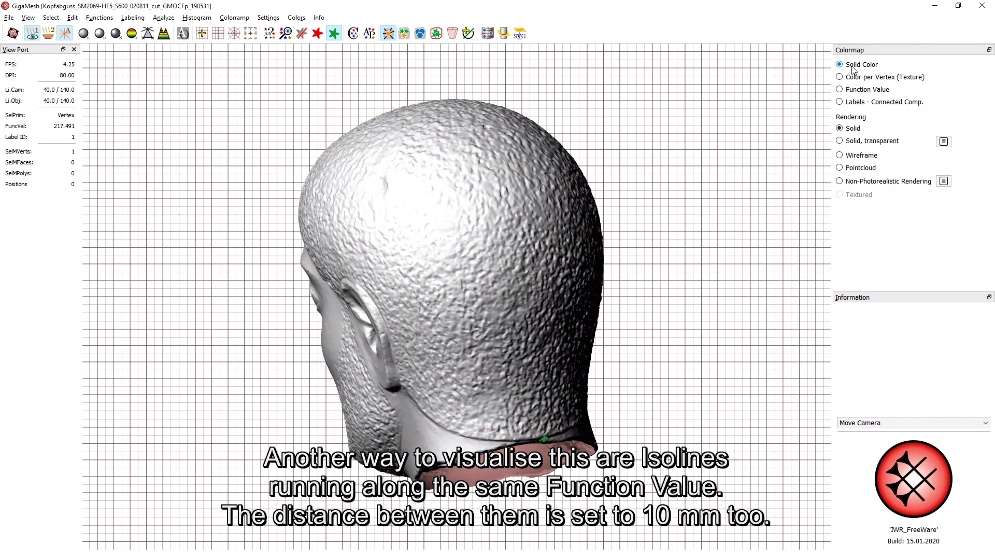
pyautogui.click(234, 18)
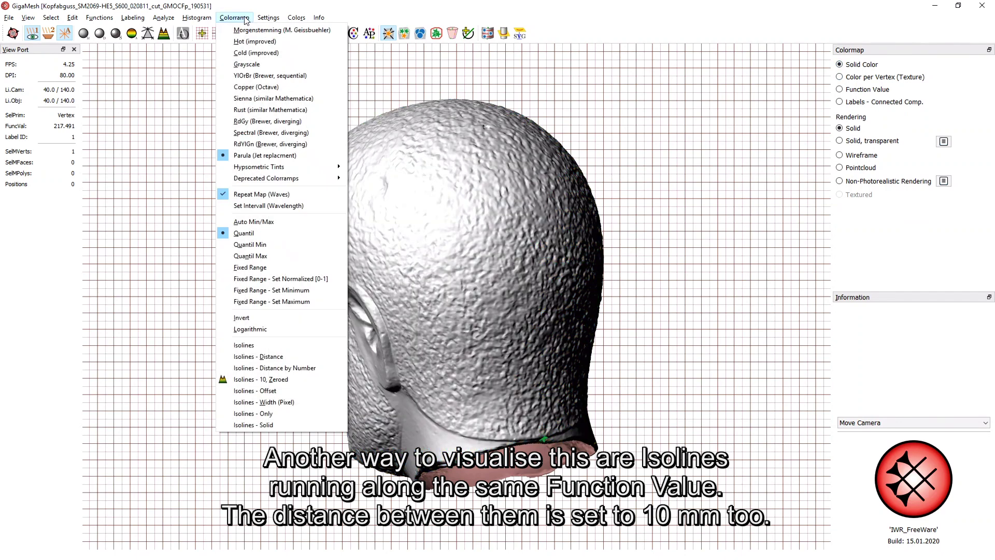
pyautogui.click(281, 344)
pyautogui.moveTo(287, 347); pyautogui.dragTo(441, 352)
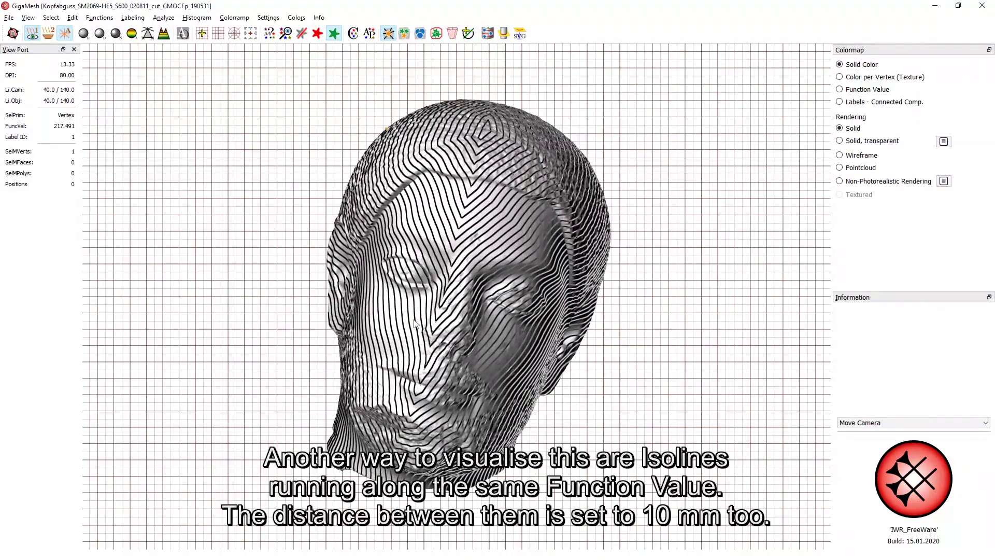
pyautogui.click(242, 18)
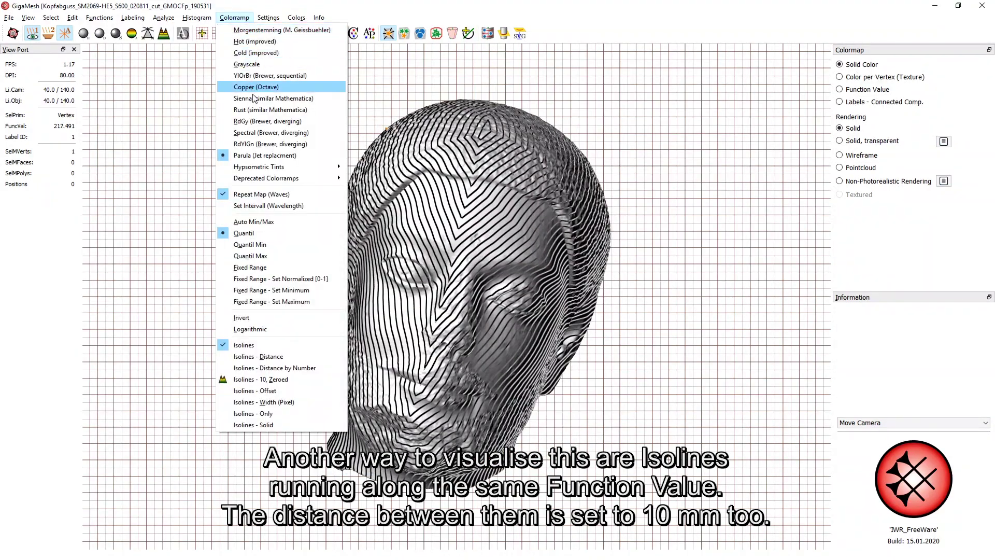
pyautogui.click(310, 357)
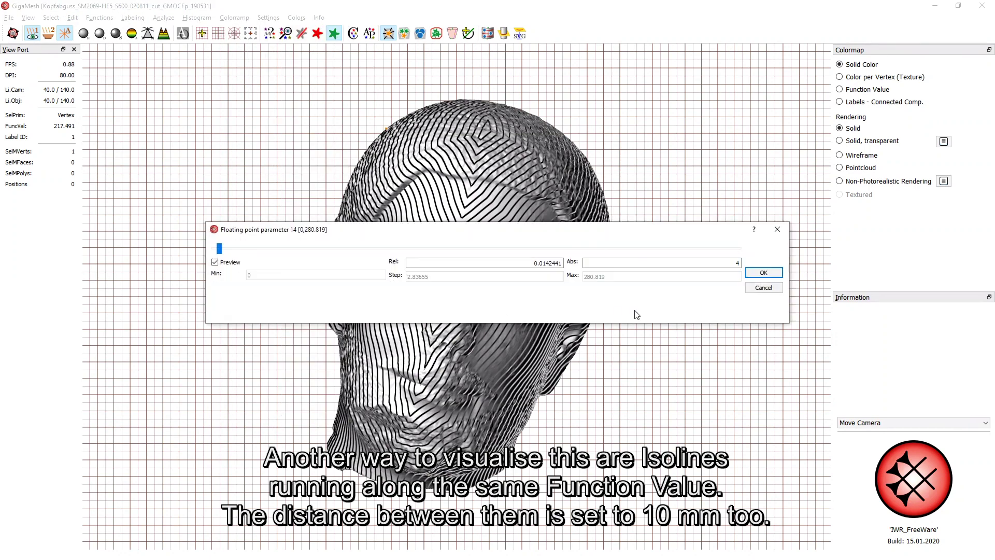
pyautogui.click(767, 272)
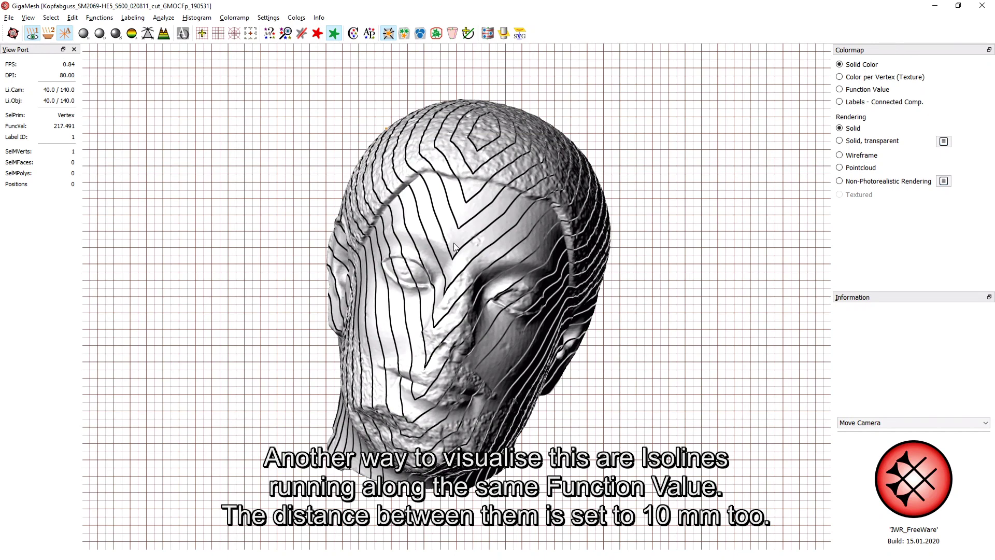
pyautogui.click(239, 18)
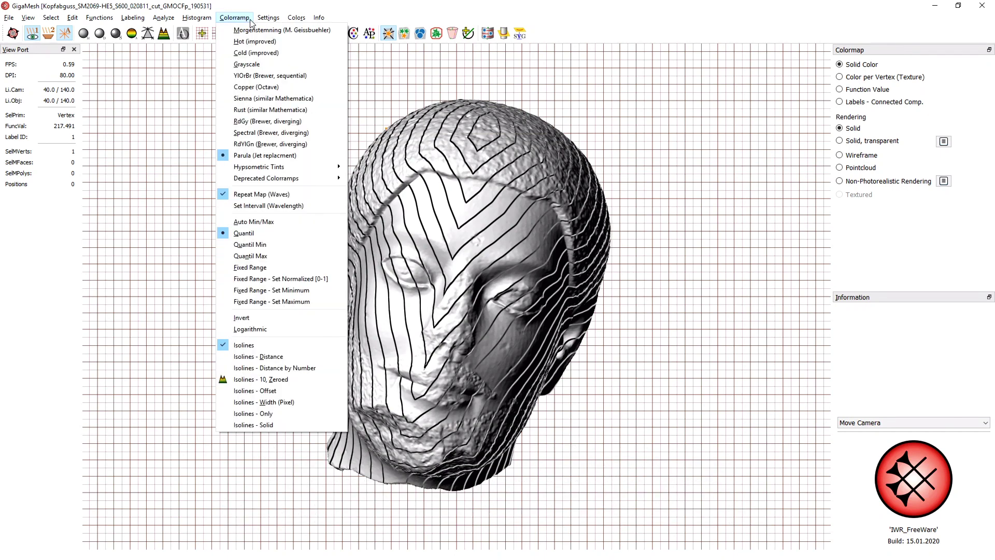
pyautogui.click(282, 345)
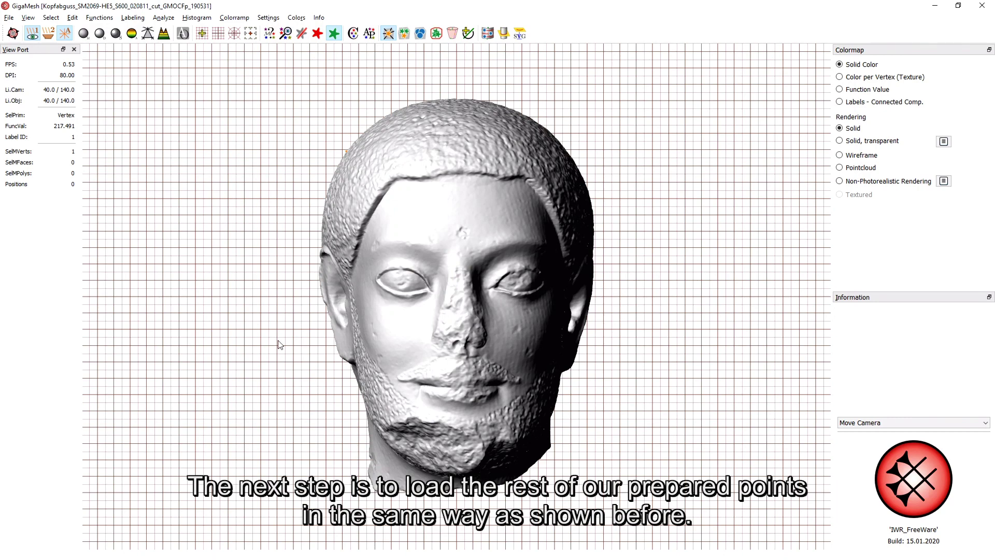
# - Copy the eight-index line from selected_vertices.txt and return to GigaMesh
pyautogui.hotkey('alt', 'Tab')
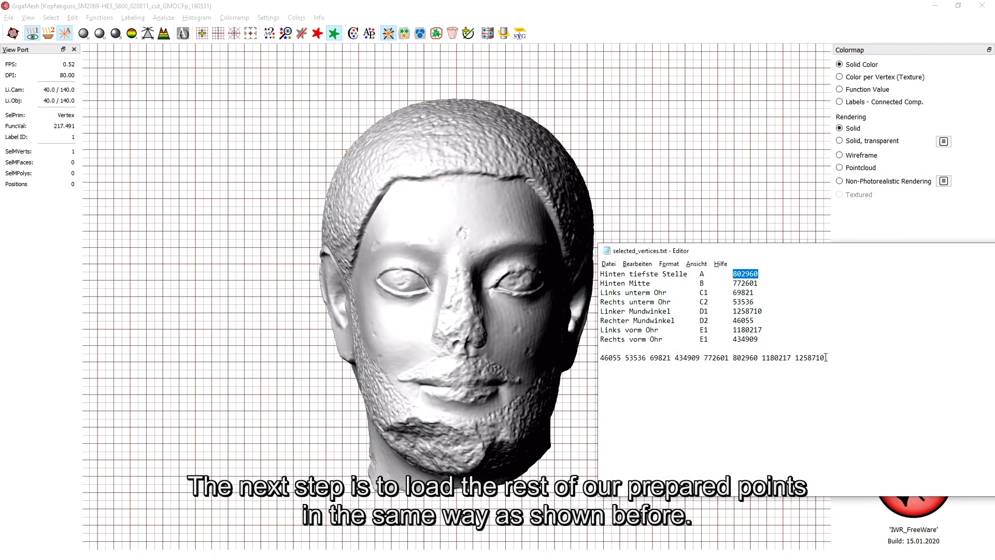
pyautogui.moveTo(826, 358); pyautogui.dragTo(594, 358)
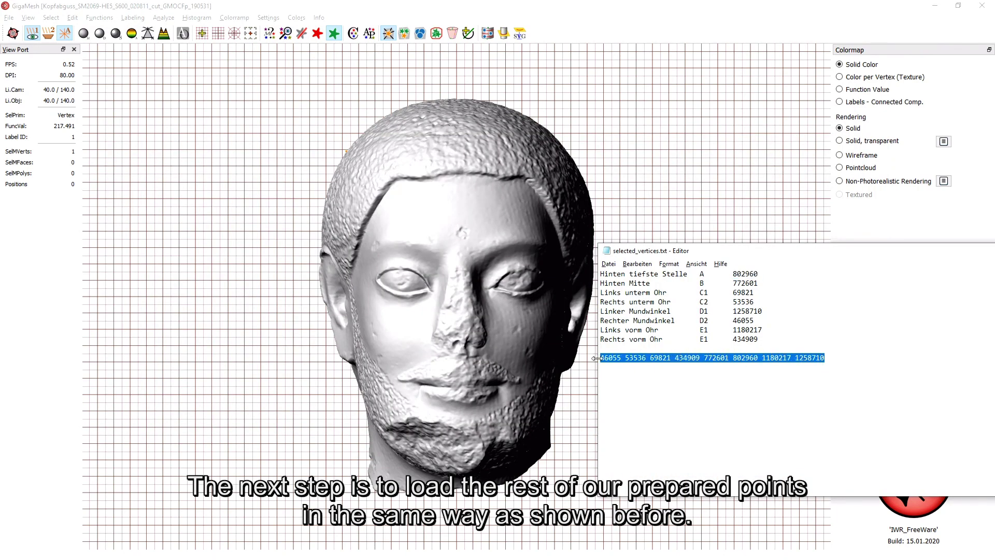
pyautogui.rightClick(610, 359)
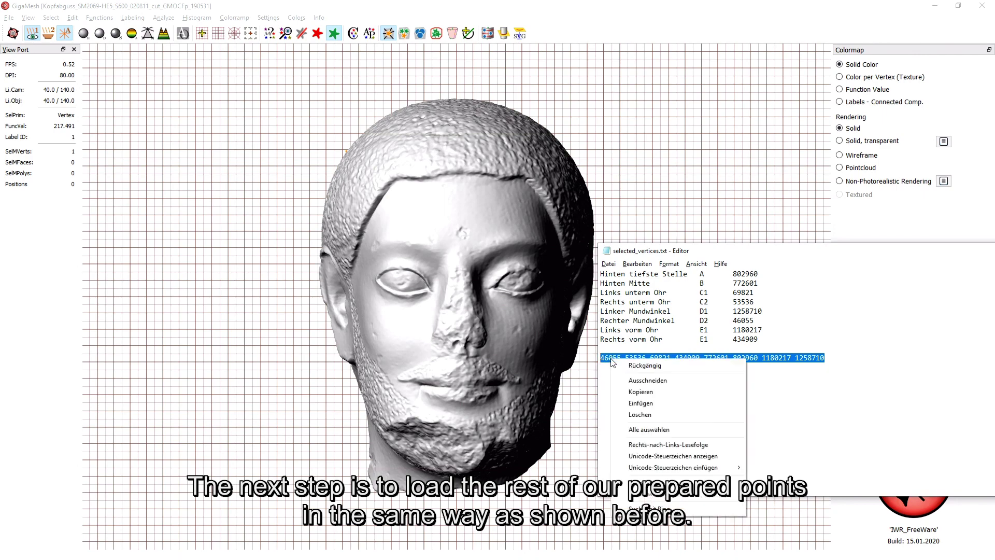
pyautogui.click(656, 392)
pyautogui.click(367, 197)
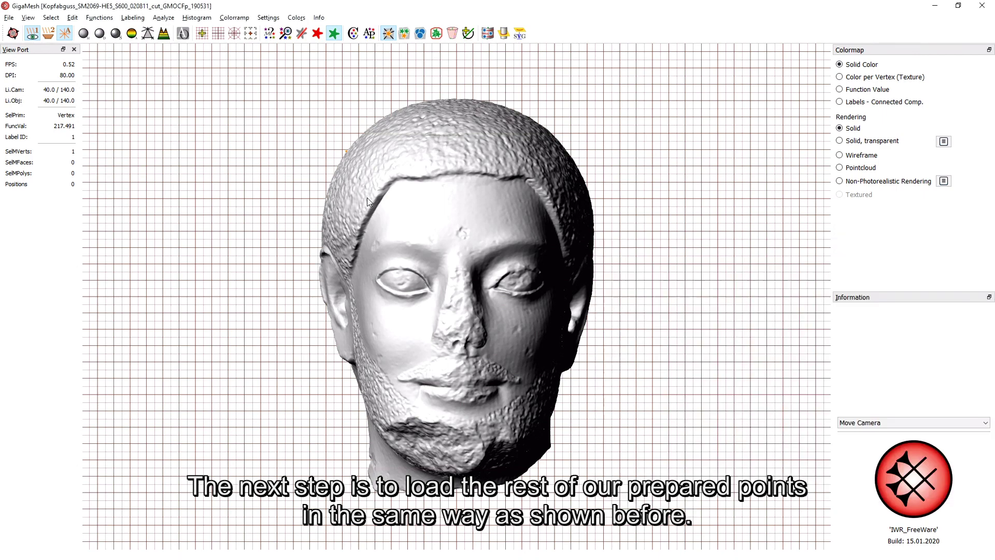
# - Select the eight landmark vertices by entering the pasted index list
pyautogui.click(51, 18)
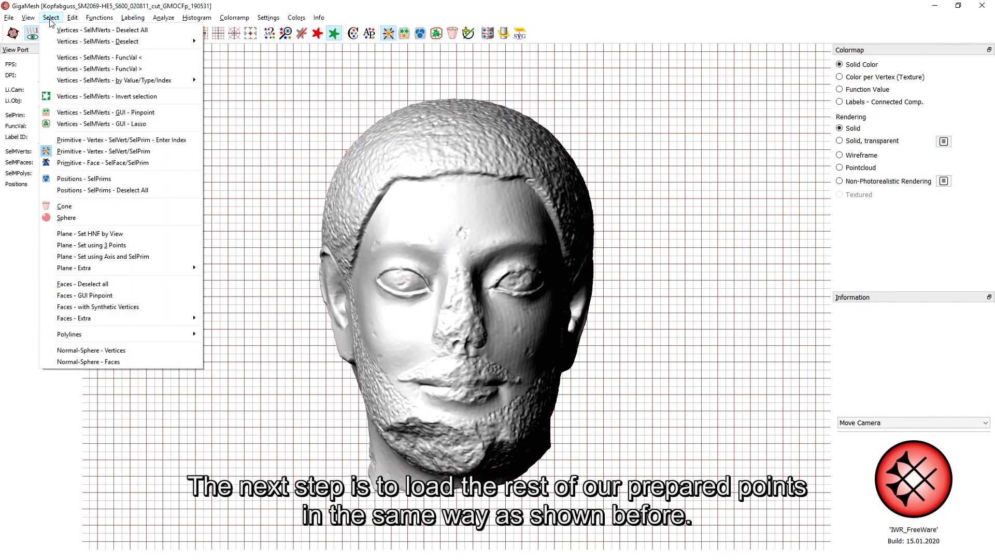
pyautogui.moveTo(168, 82)
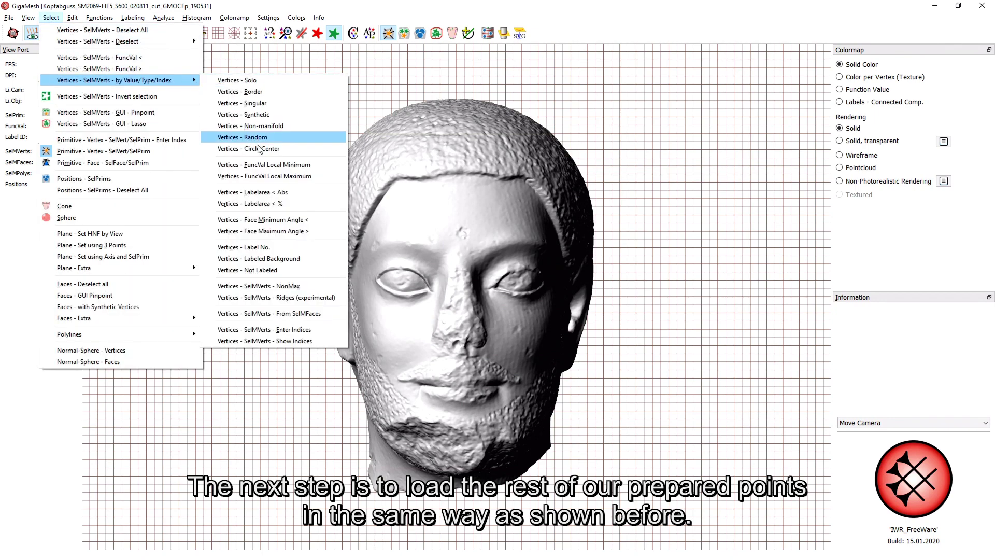
pyautogui.click(322, 330)
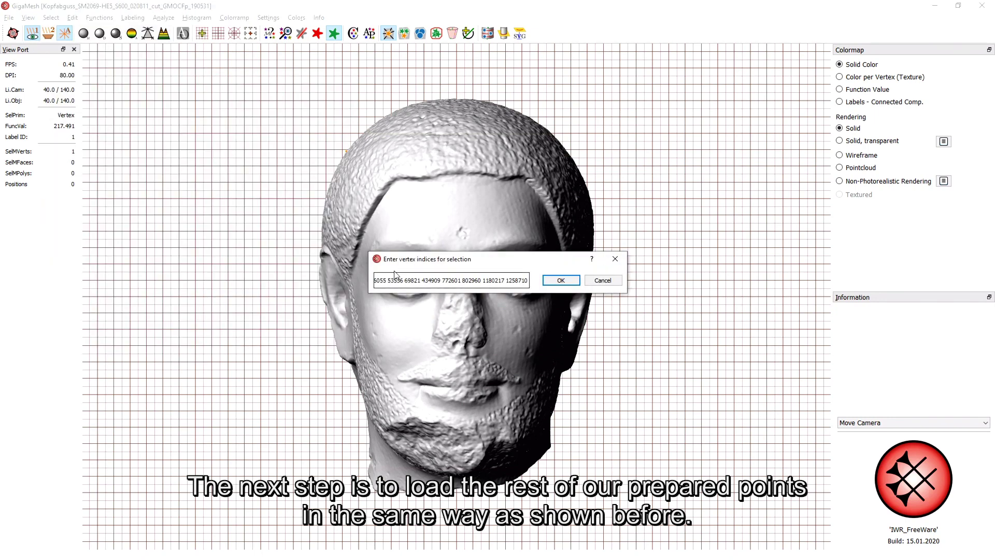
pyautogui.click(551, 283)
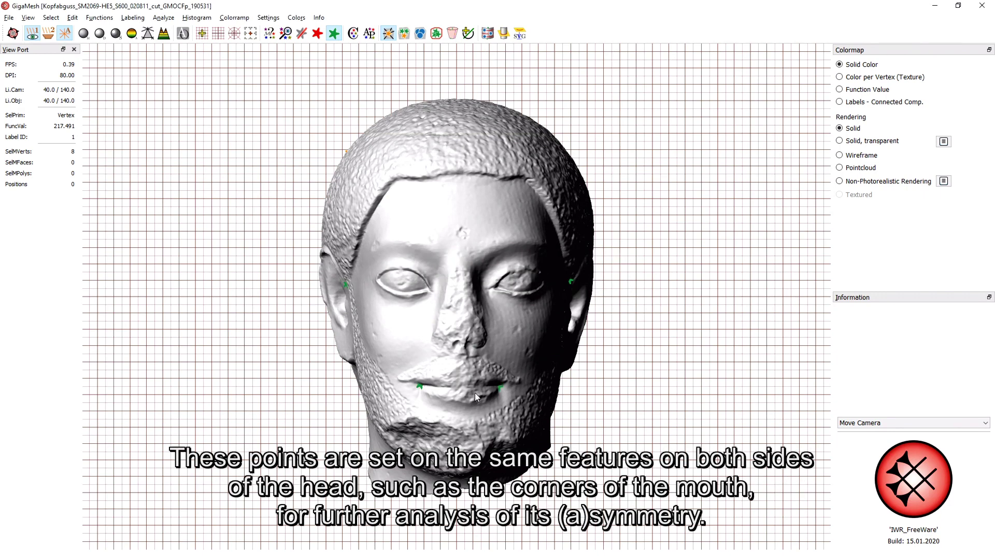
# - Rotate the head past the right ear to the back to inspect the landmark there
pyautogui.moveTo(538, 309); pyautogui.dragTo(437, 319)
pyautogui.moveTo(424, 375); pyautogui.dragTo(478, 342)
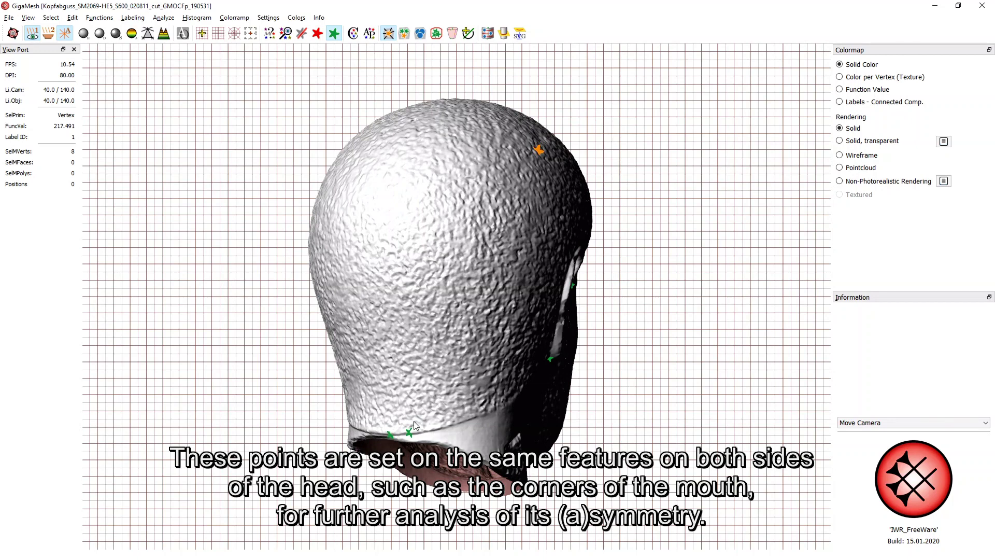
pyautogui.moveTo(428, 429); pyautogui.dragTo(453, 403)
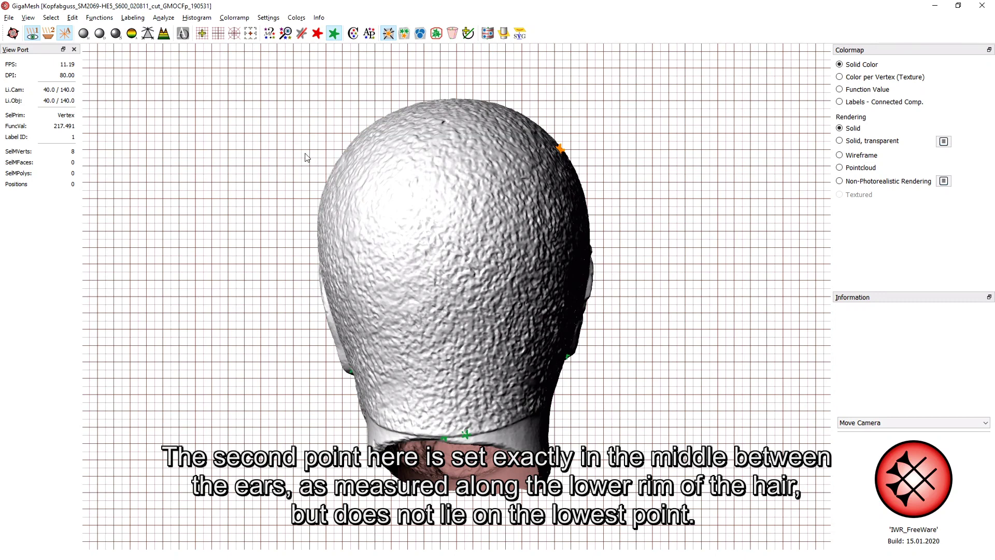
# - Compute geodesic distance to the eight selected vertices, store it as function value, and turn to the face
pyautogui.click(164, 19)
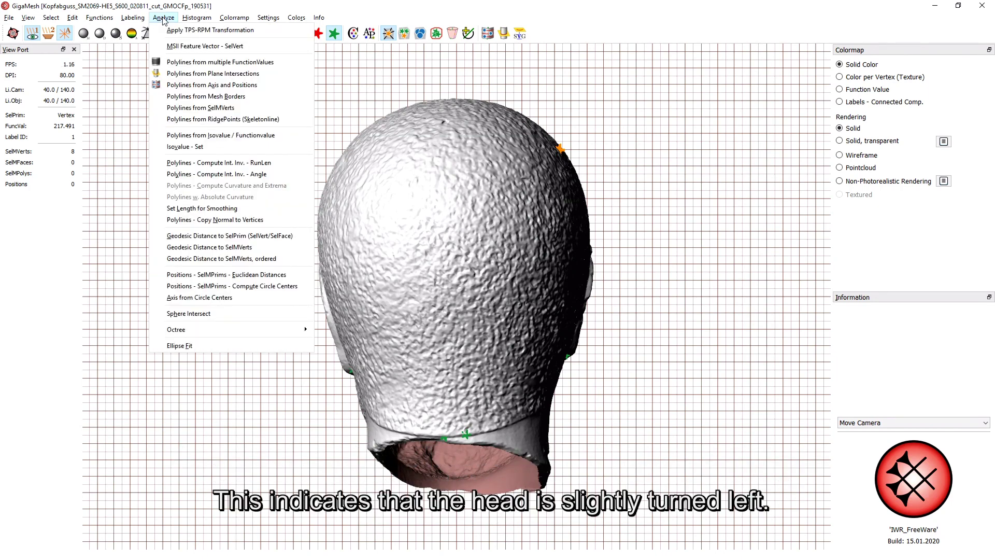
pyautogui.click(288, 247)
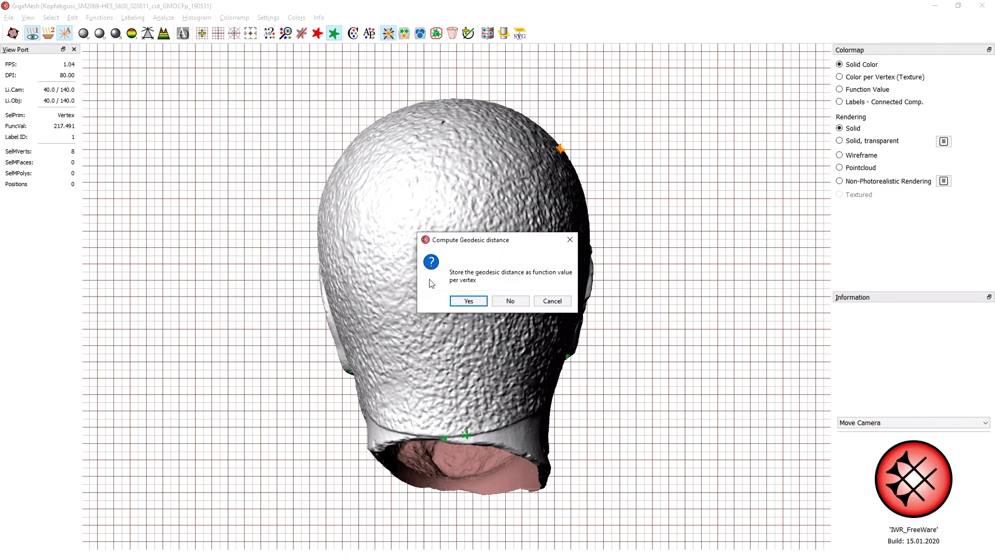
pyautogui.click(455, 301)
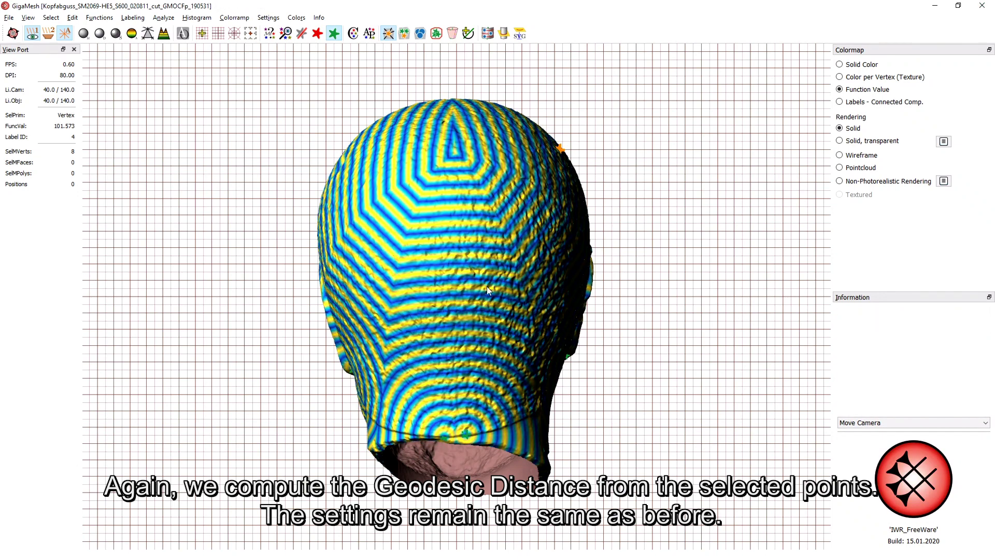
pyautogui.moveTo(565, 289); pyautogui.dragTo(382, 297)
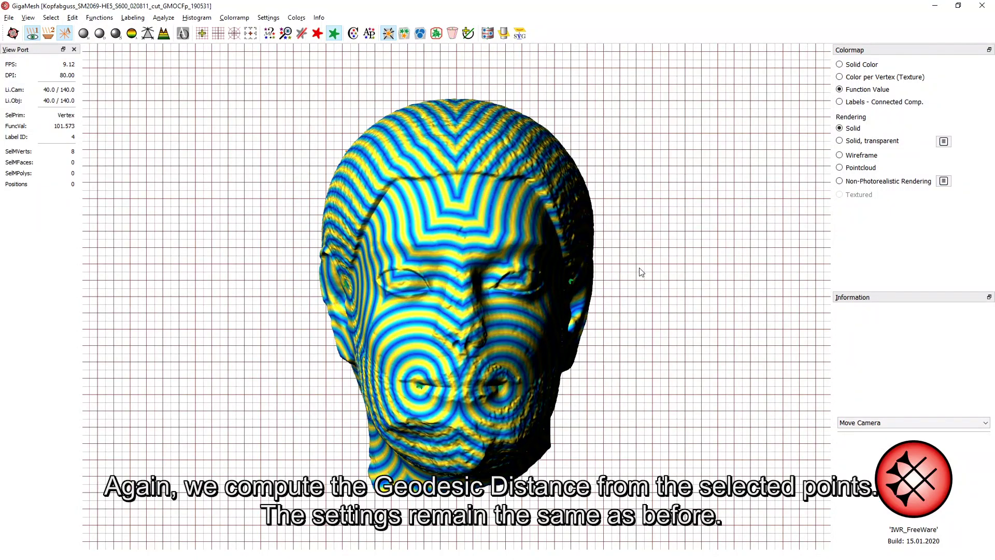
# - Apply the Labels - Connected Comp. colormap and inspect the cells from crown, face and below
pyautogui.click(847, 108)
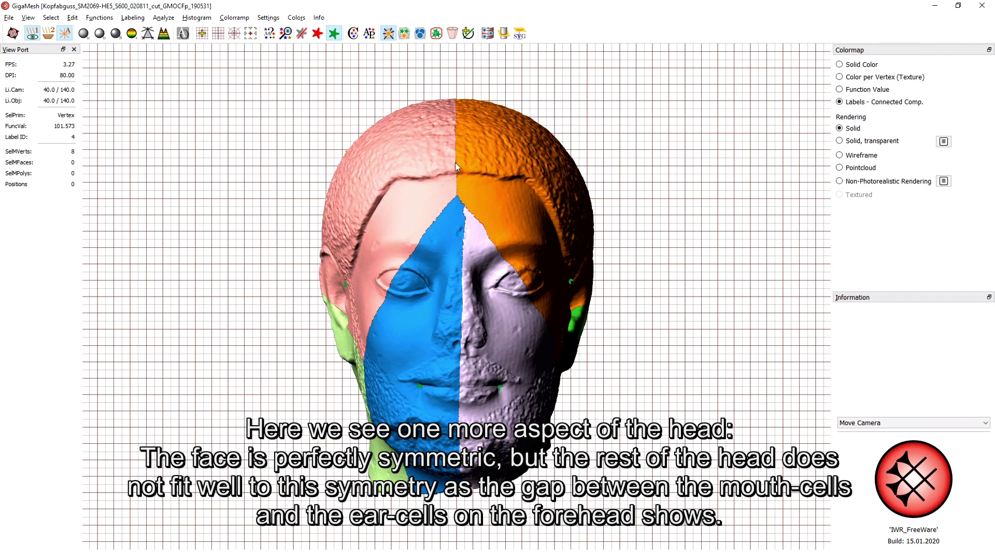
pyautogui.moveTo(456, 169); pyautogui.dragTo(456, 265)
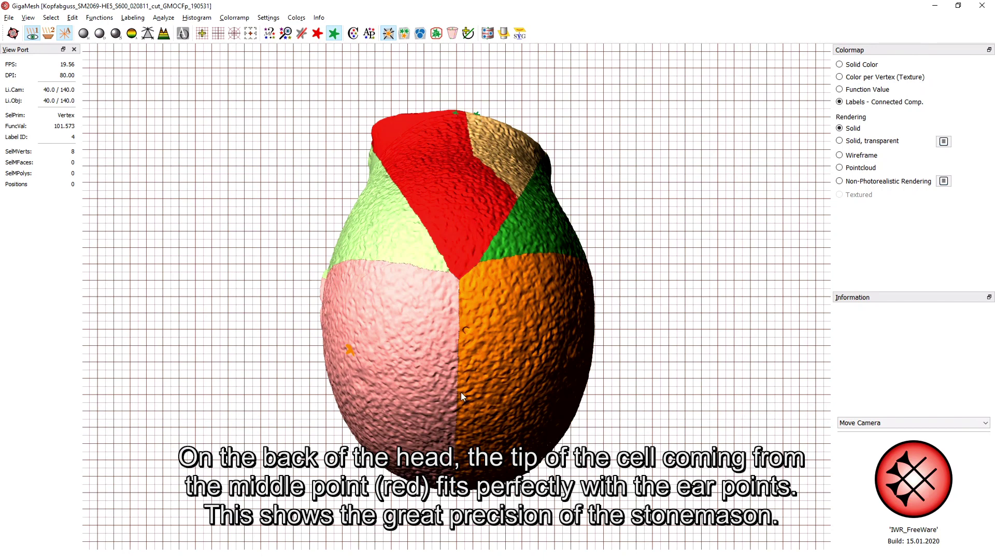
pyautogui.moveTo(461, 391); pyautogui.dragTo(461, 267)
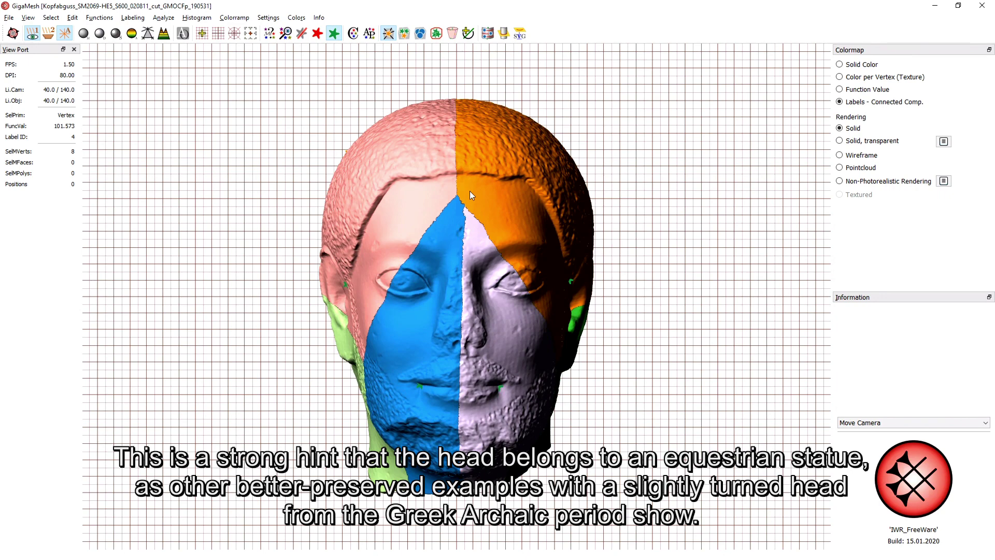
pyautogui.press('Up')
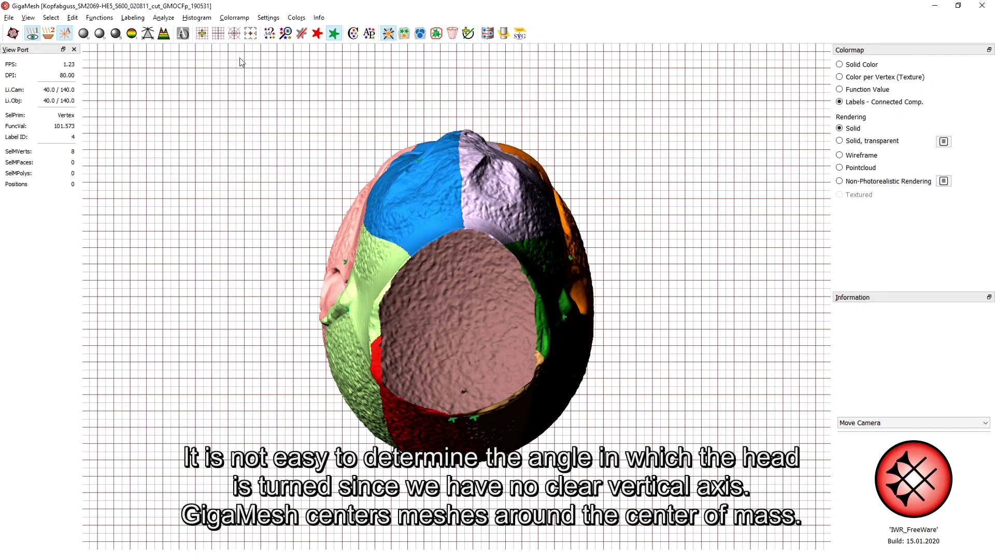
# - Show the polar grid and lower its grid shift depth to -1.89899 so it shows through the mesh
pyautogui.click(234, 34)
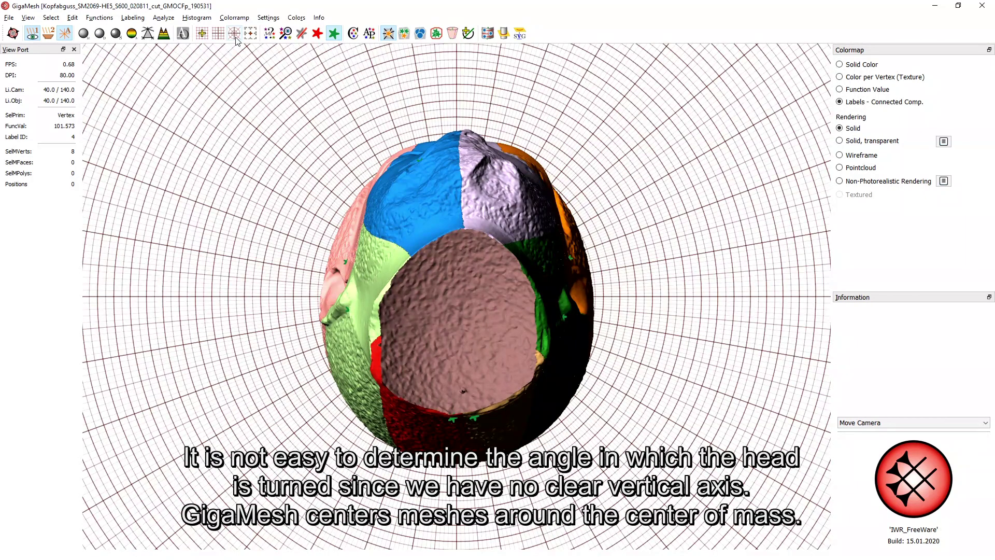
pyautogui.click(267, 18)
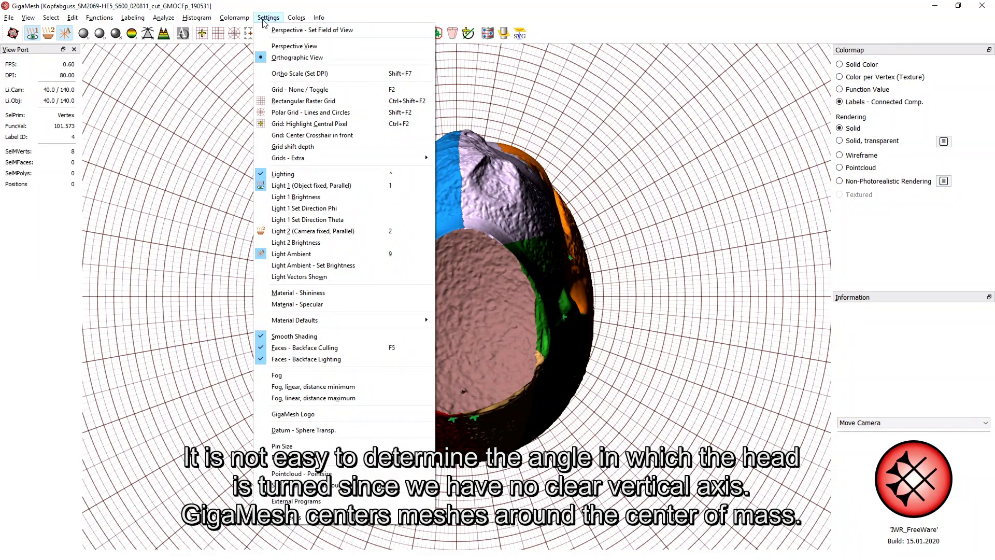
pyautogui.click(338, 148)
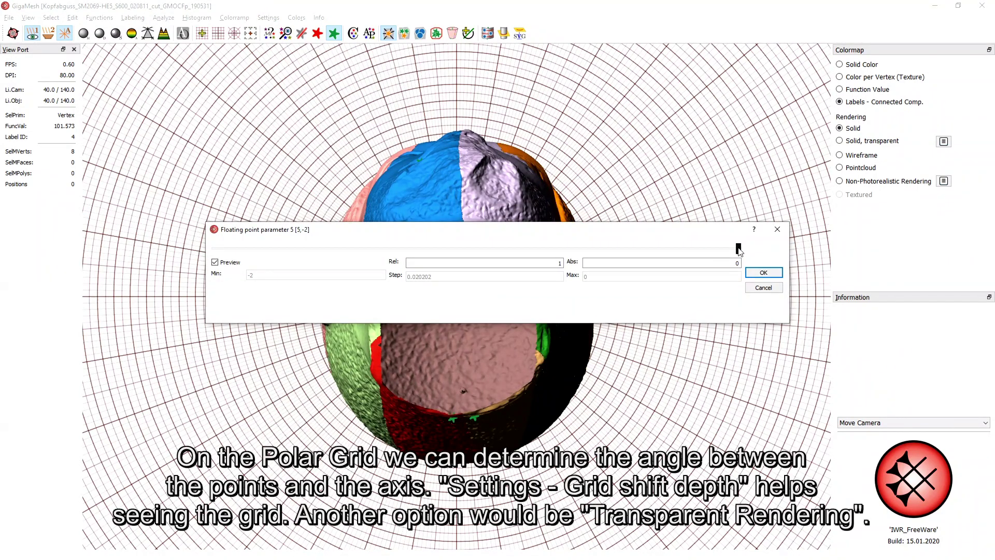
pyautogui.moveTo(719, 252); pyautogui.dragTo(225, 263)
pyautogui.click(752, 275)
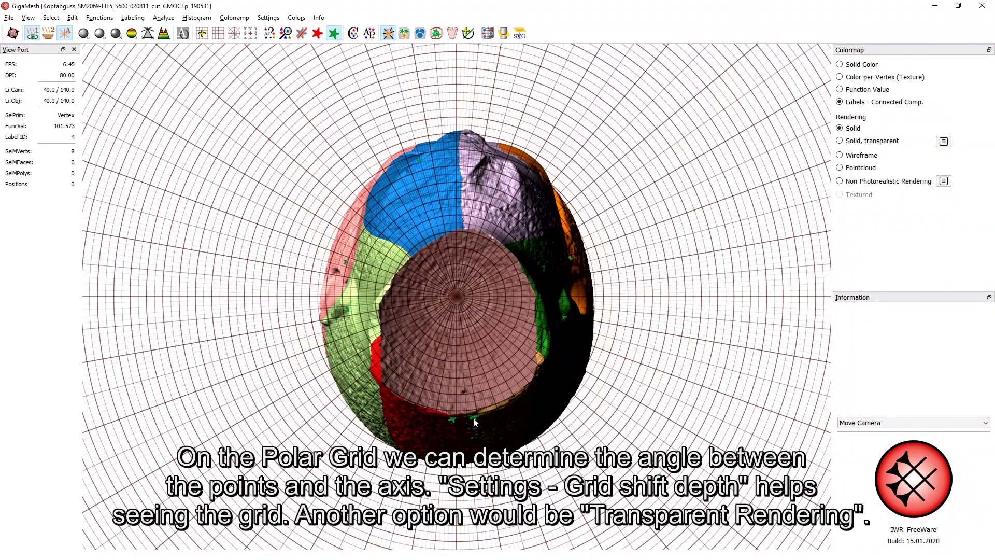
# - Zoom in and roll the head slightly counter-clockwise to read its turn angle against the grid
pyautogui.scroll(5, 472, 427)
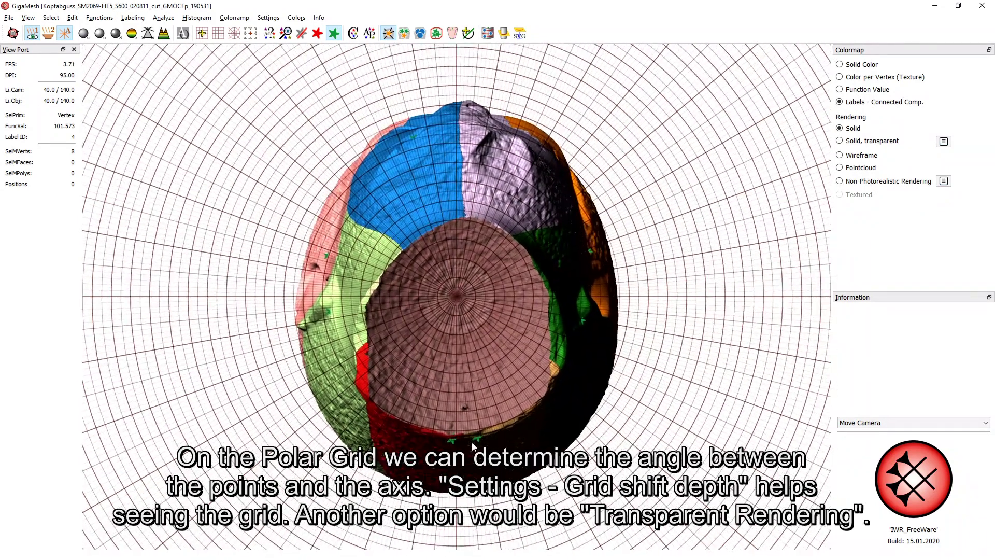
pyautogui.scroll(5, 472, 444)
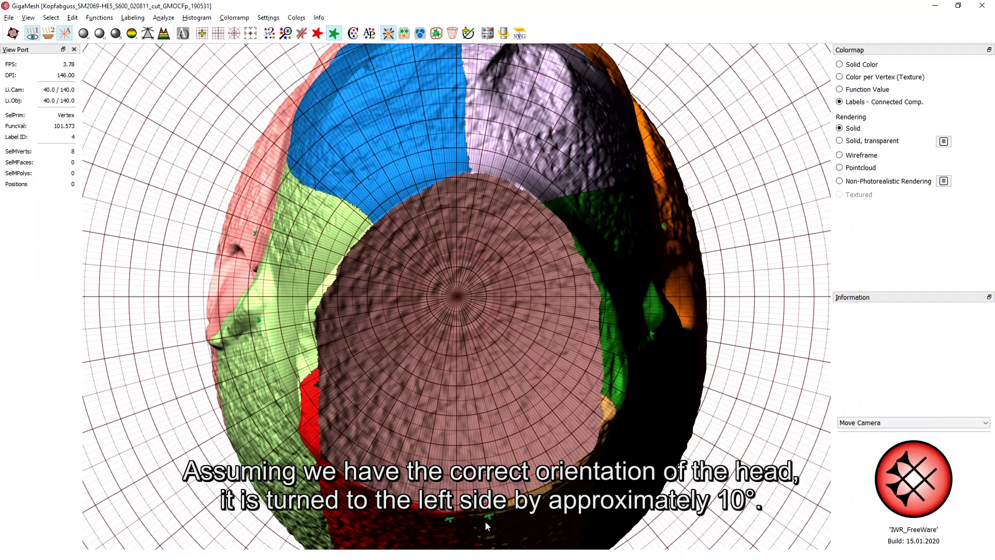
pyautogui.press('Left')
pyautogui.press('Left')
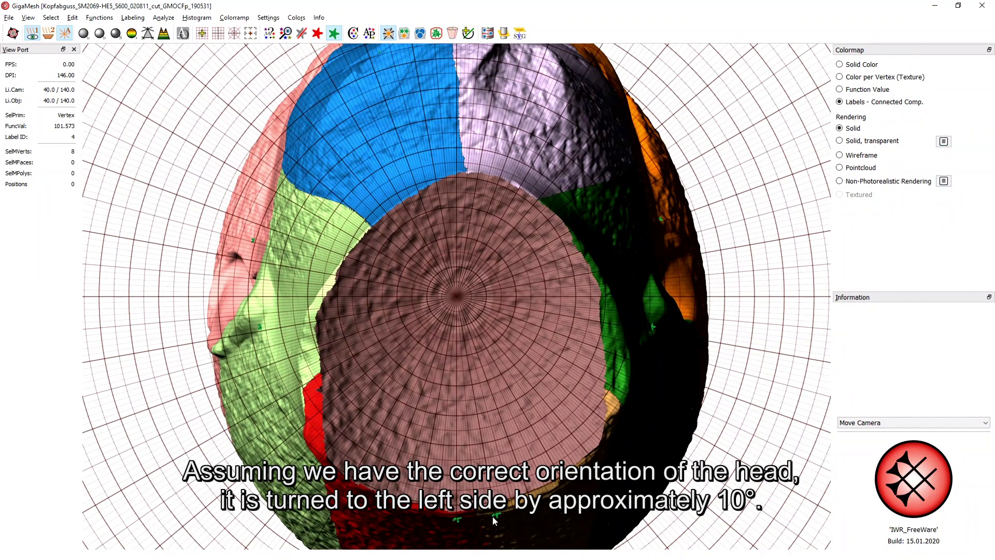